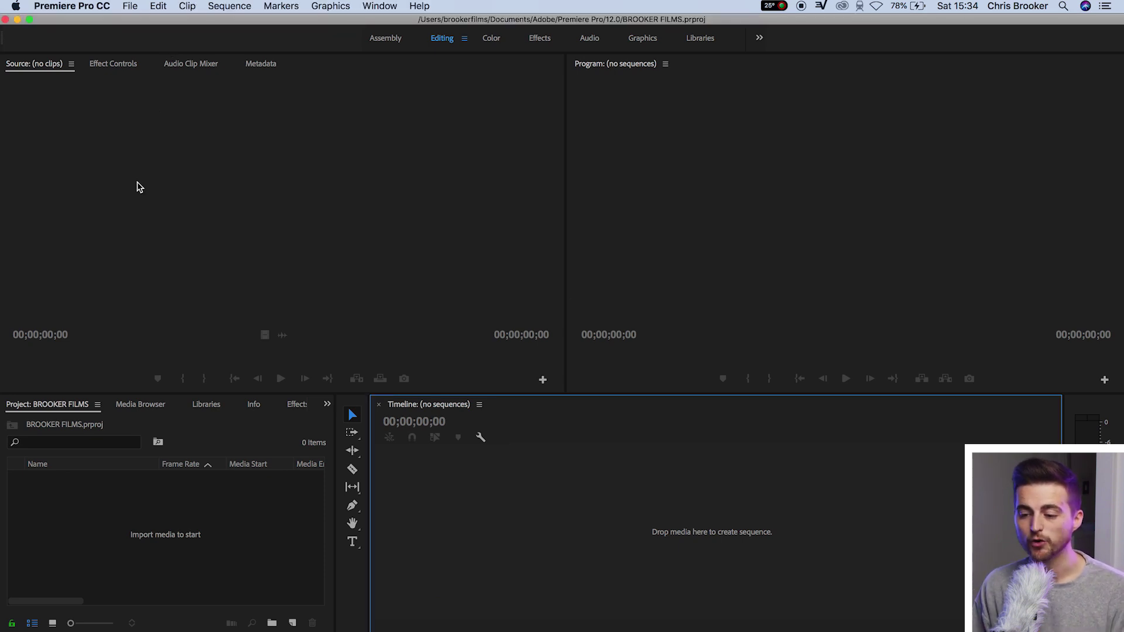
Start a new sequence in Custom editing mode with a 23.976 fps timebase.
{"action": "left_click", "coordinate": [124, 4]}
{"action": "mouse_move", "coordinate": [139, 22]}
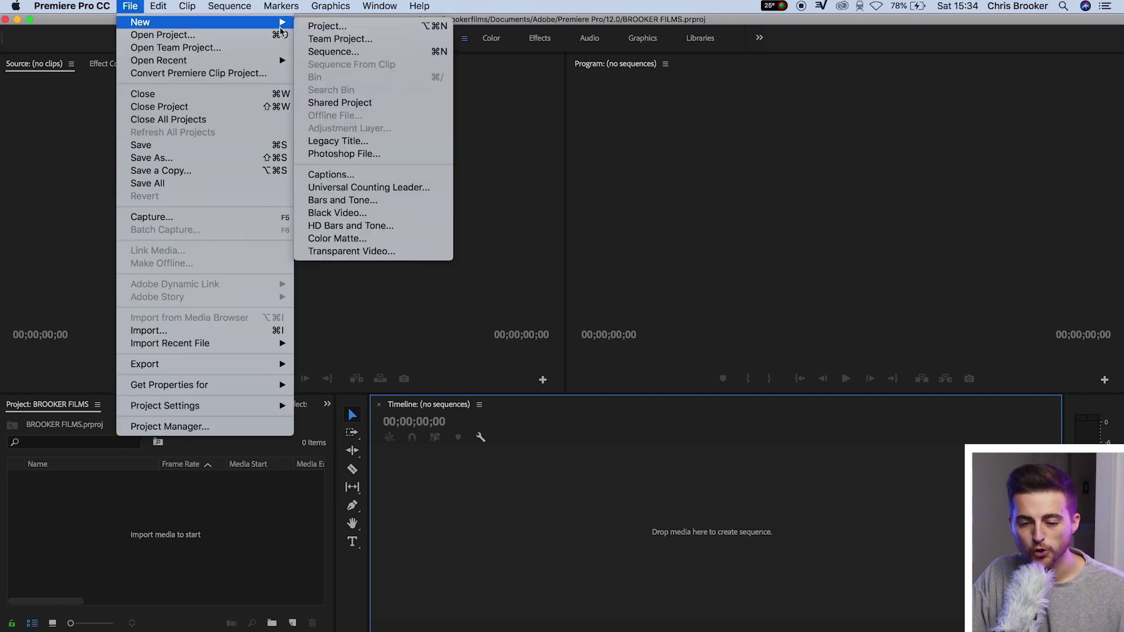
{"action": "left_click", "coordinate": [323, 51]}
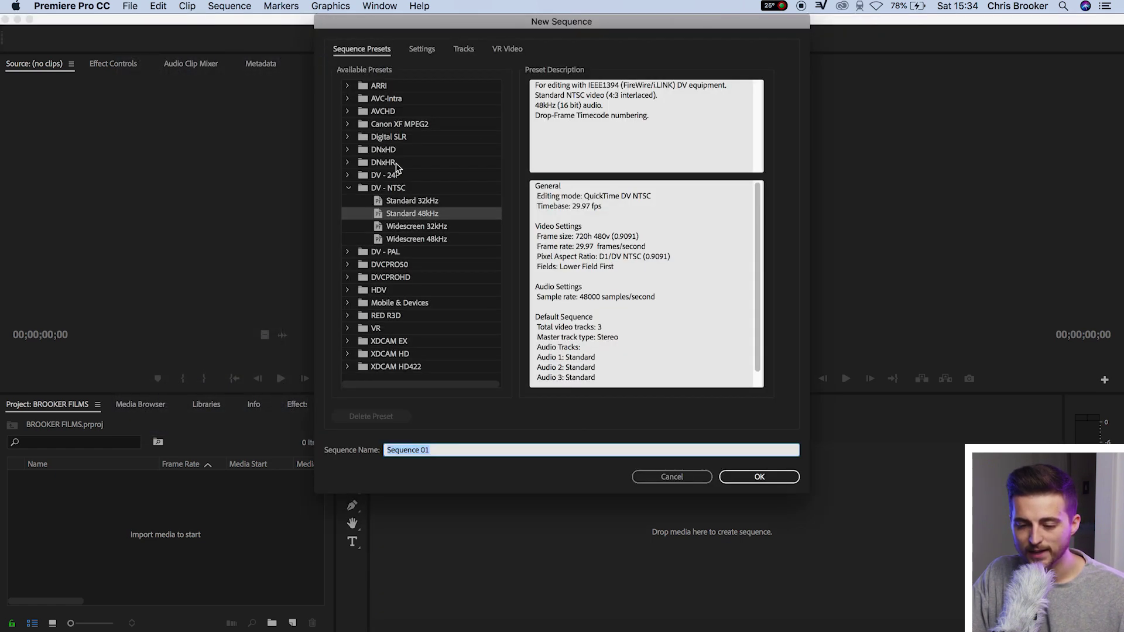
{"action": "left_click", "coordinate": [422, 49]}
{"action": "left_click", "coordinate": [480, 73]}
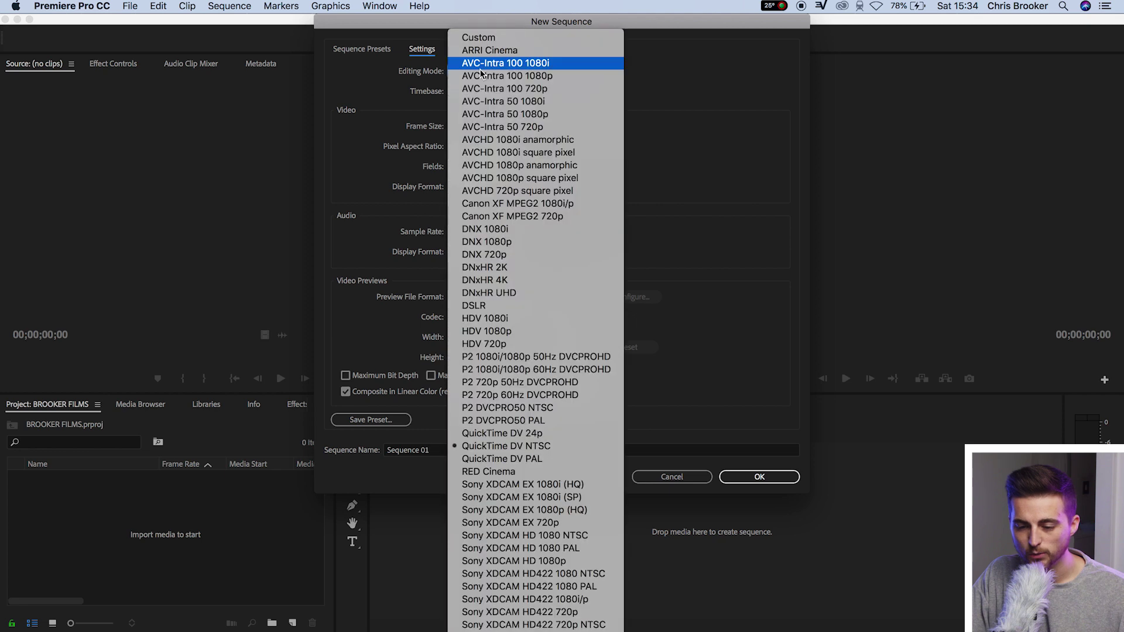
{"action": "left_click", "coordinate": [478, 38]}
{"action": "left_click", "coordinate": [485, 91]}
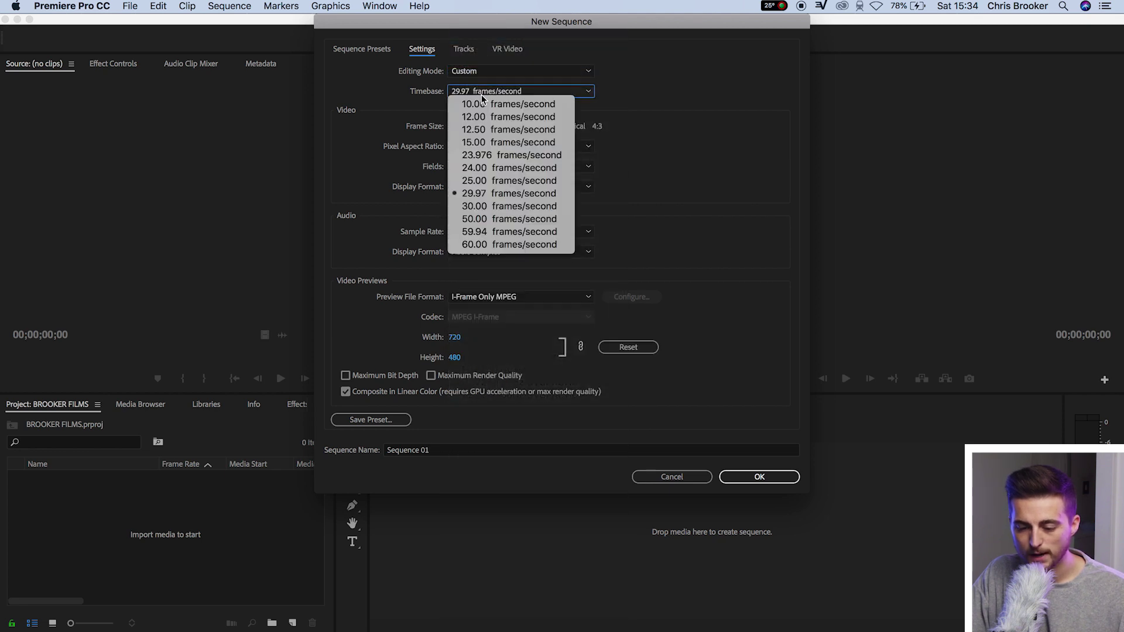
{"action": "left_click", "coordinate": [487, 154]}
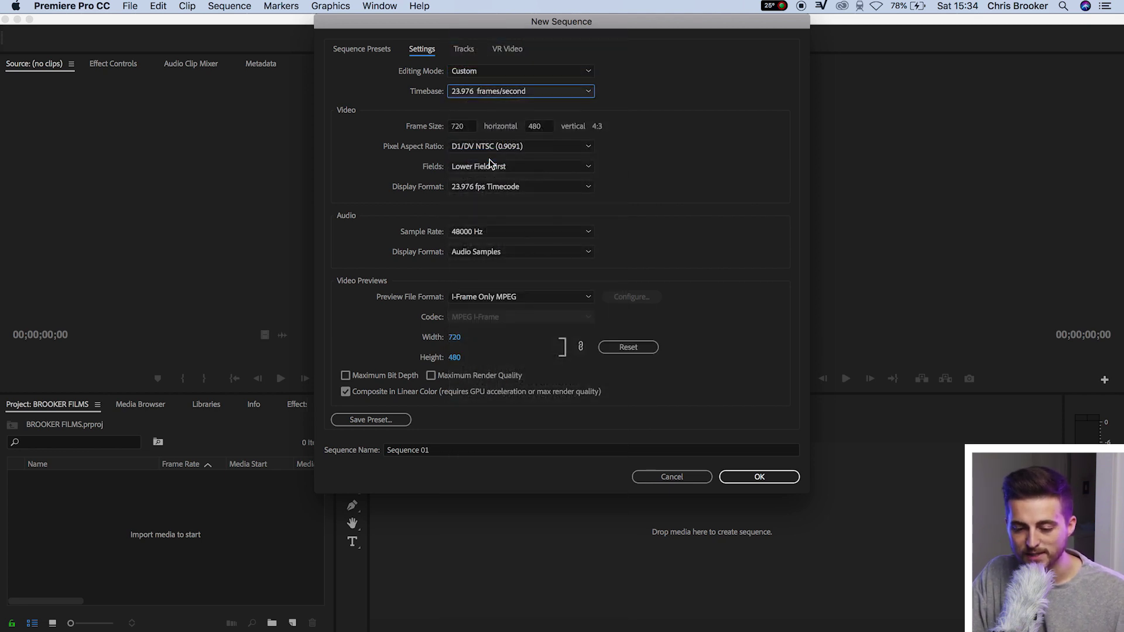
Set the frame size to 1920x1080 with Square Pixels (1.0) and create Sequence 01.
{"action": "left_click", "coordinate": [462, 129]}
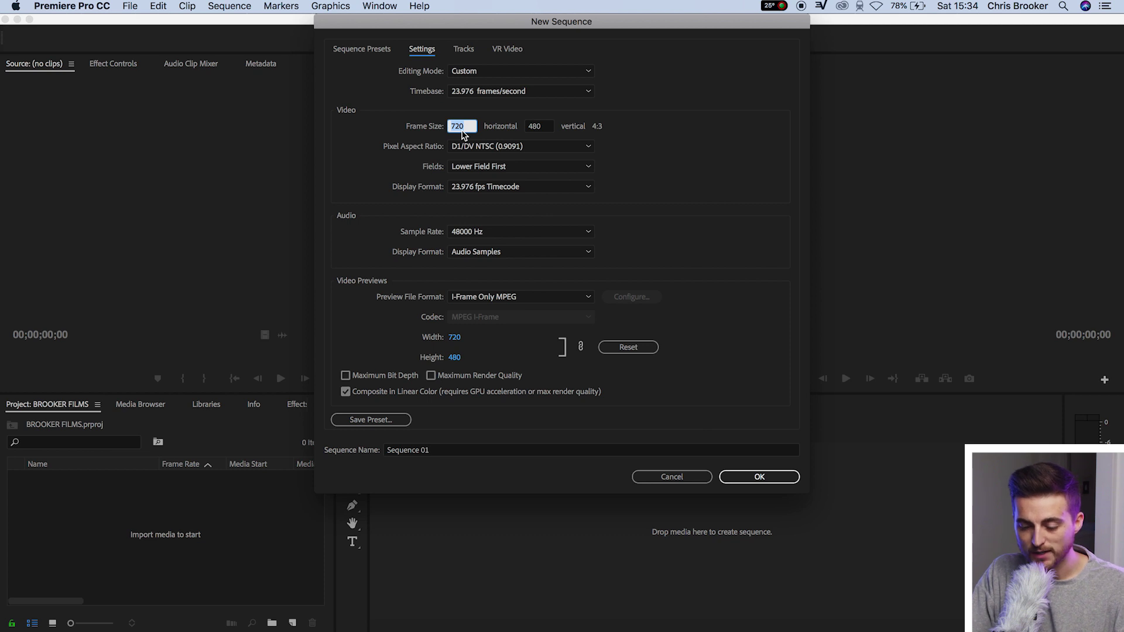
{"action": "type", "text": "1920"}
{"action": "key", "text": "Tab"}
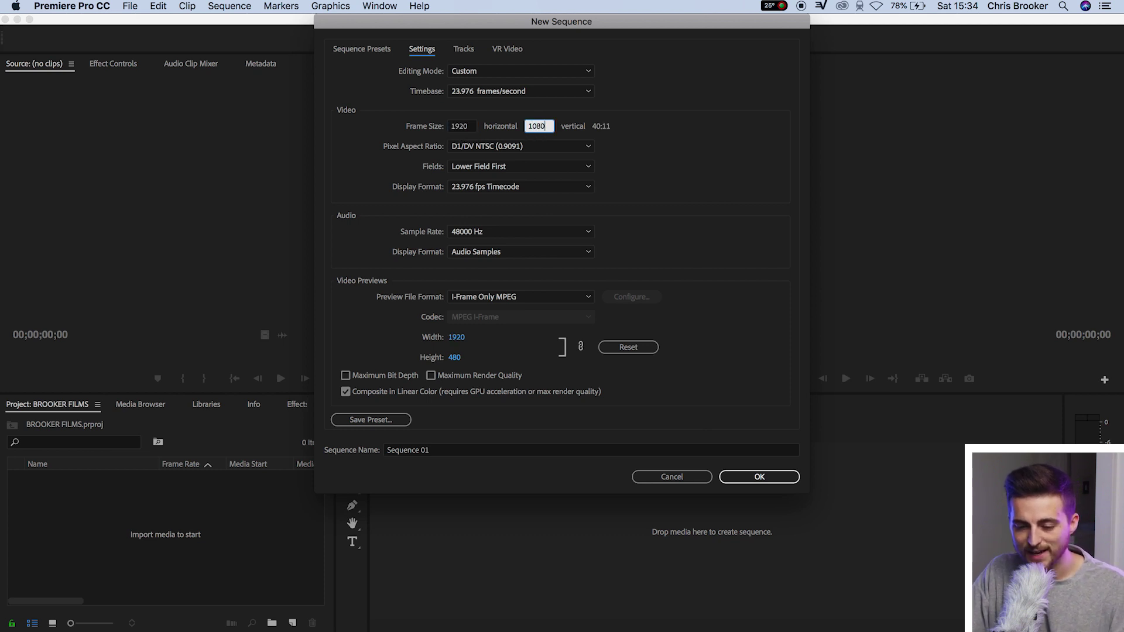
{"action": "type", "text": "1080"}
{"action": "left_click", "coordinate": [468, 147]}
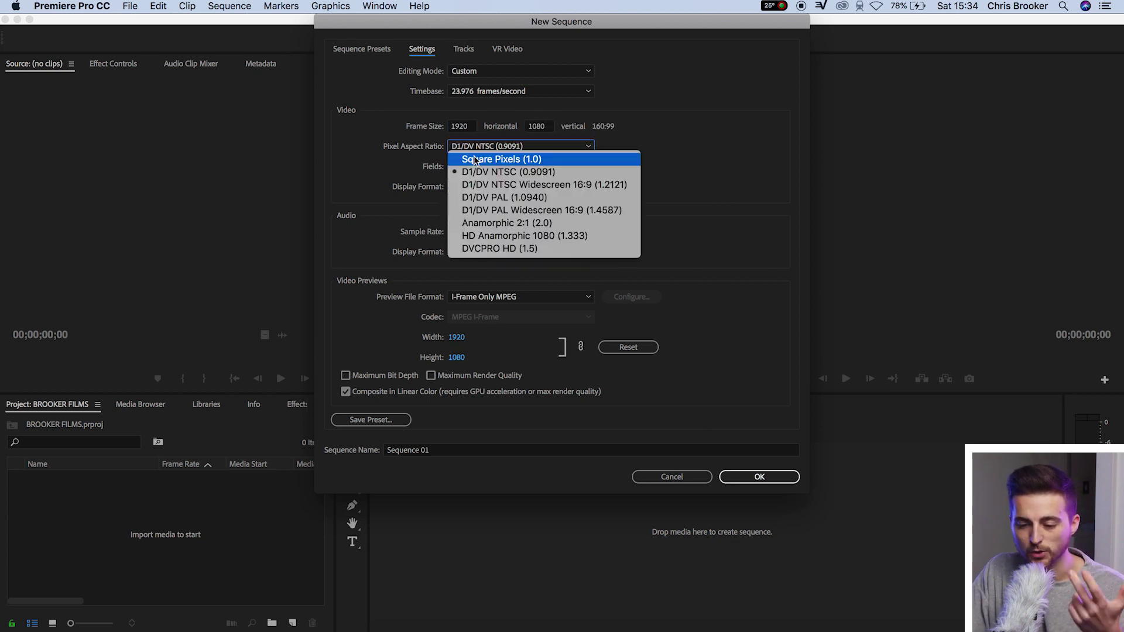
{"action": "left_click", "coordinate": [473, 157]}
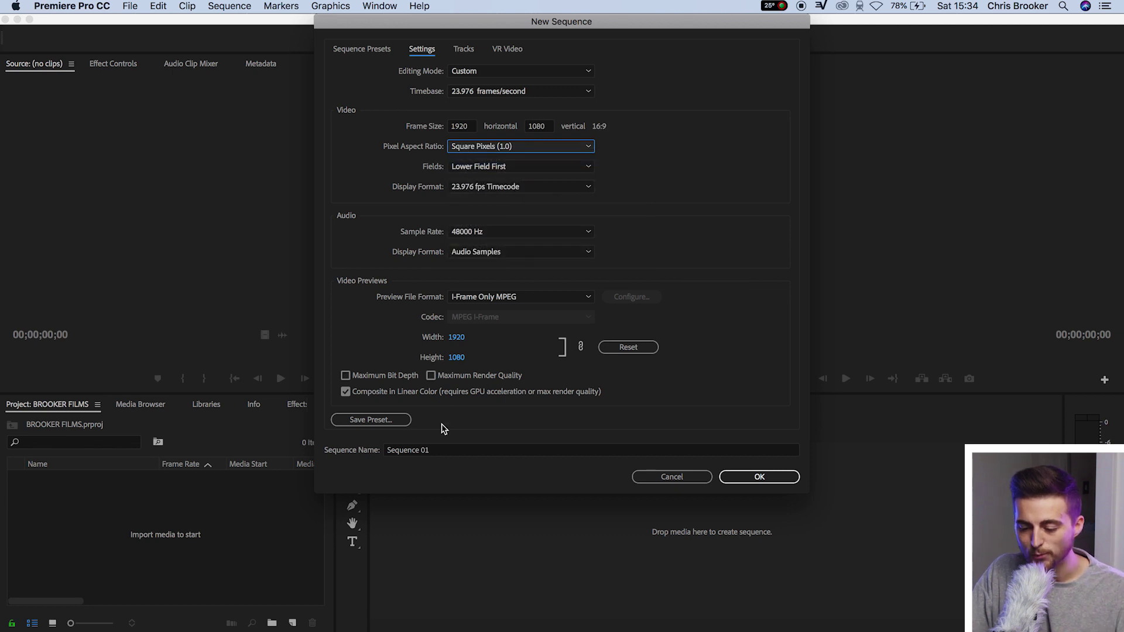
{"action": "left_click", "coordinate": [789, 484]}
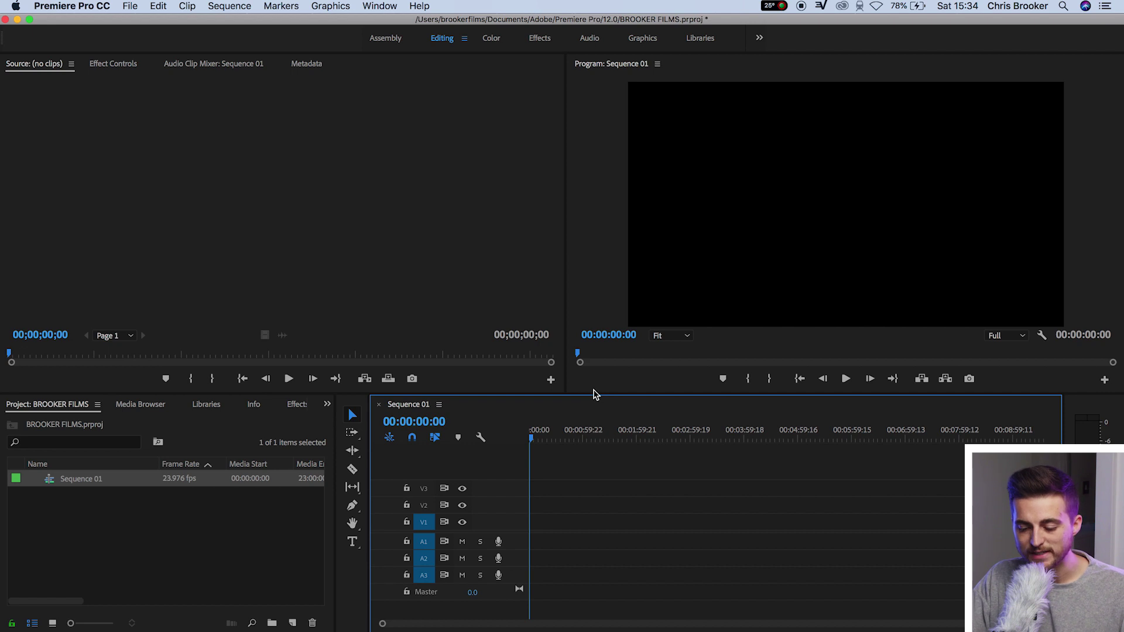
Put TL Backflip 2.mp4 at the start of V1, keeping the existing sequence settings.
{"action": "left_click_drag", "start_coordinate": [592, 393], "coordinate": [579, 438]}
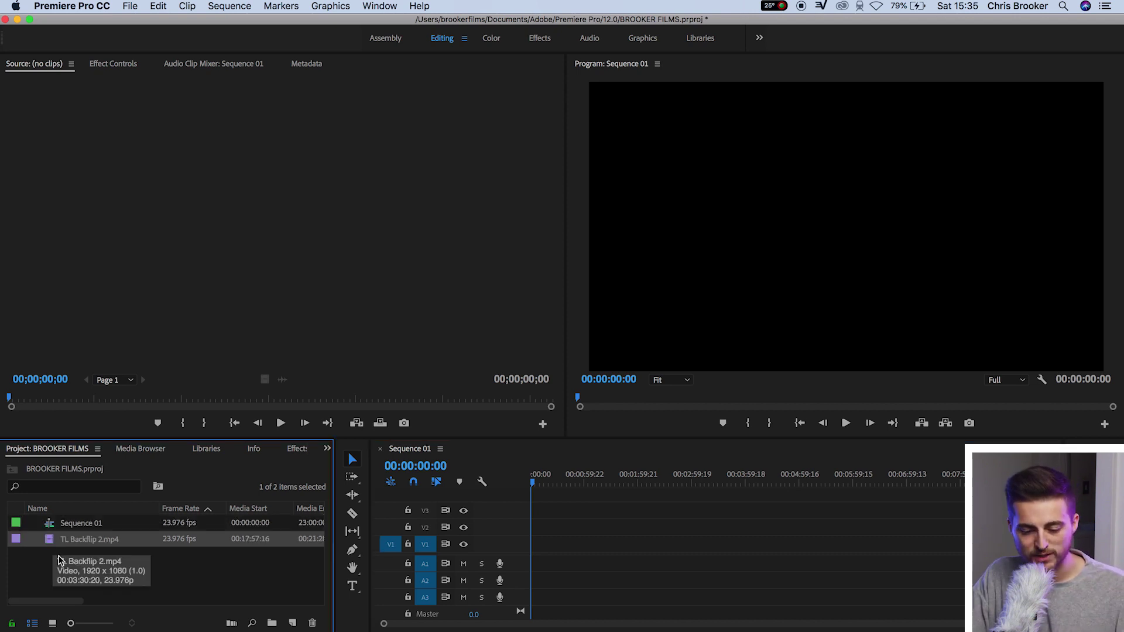
{"action": "left_click_drag", "start_coordinate": [49, 544], "coordinate": [585, 545]}
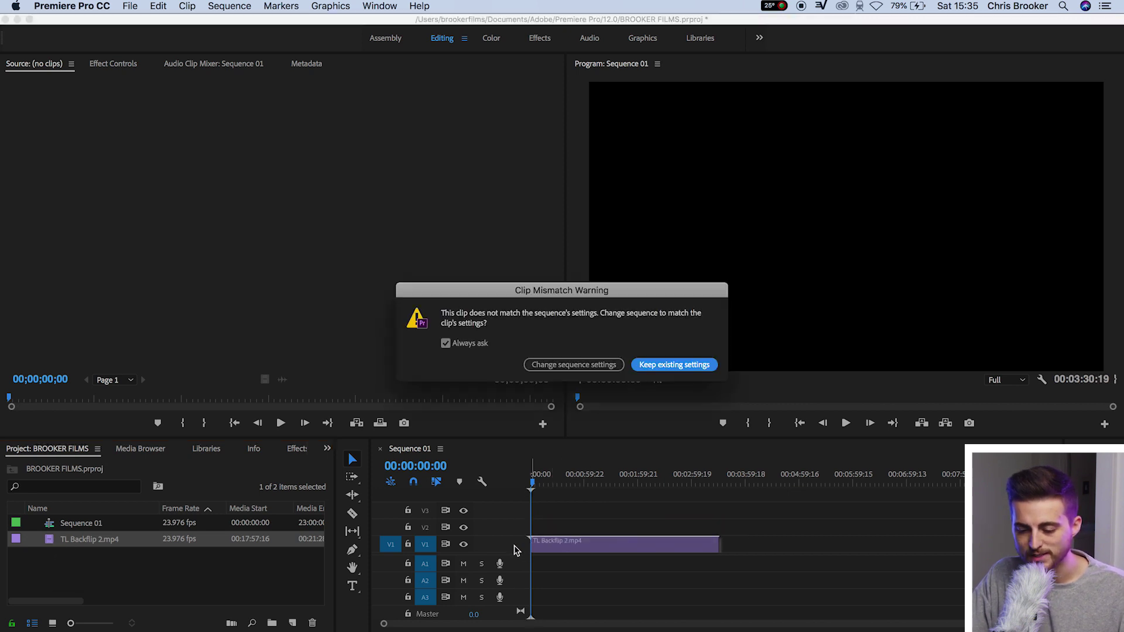
{"action": "left_click", "coordinate": [674, 364]}
Select the backflip clip and play the sequence briefly.
{"action": "left_click", "coordinate": [645, 542]}
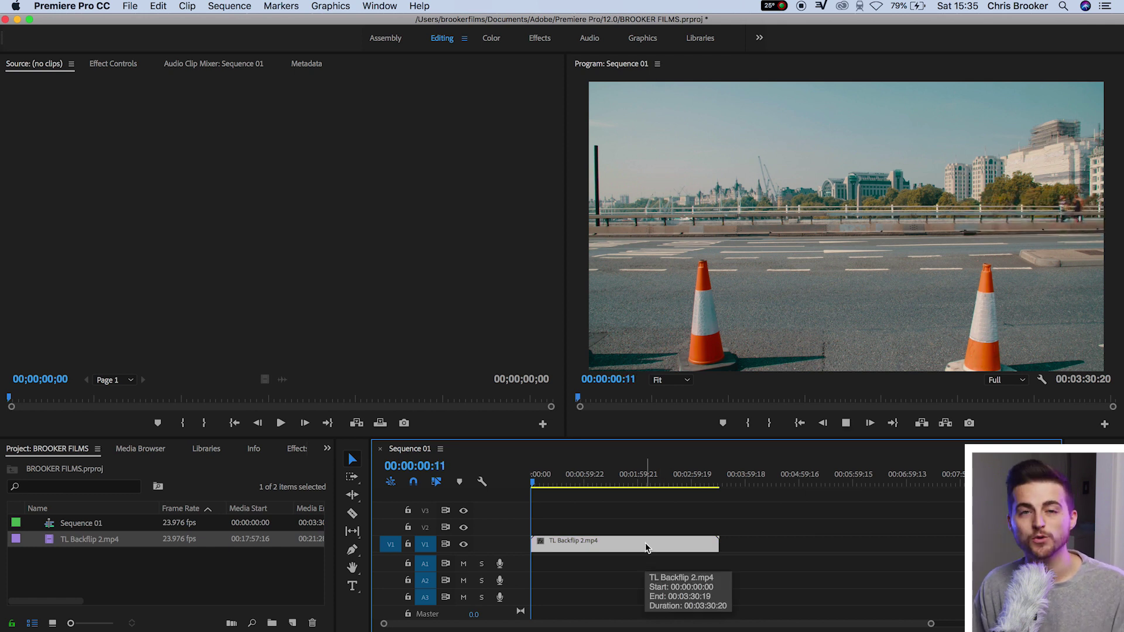
{"action": "key", "text": "space"}
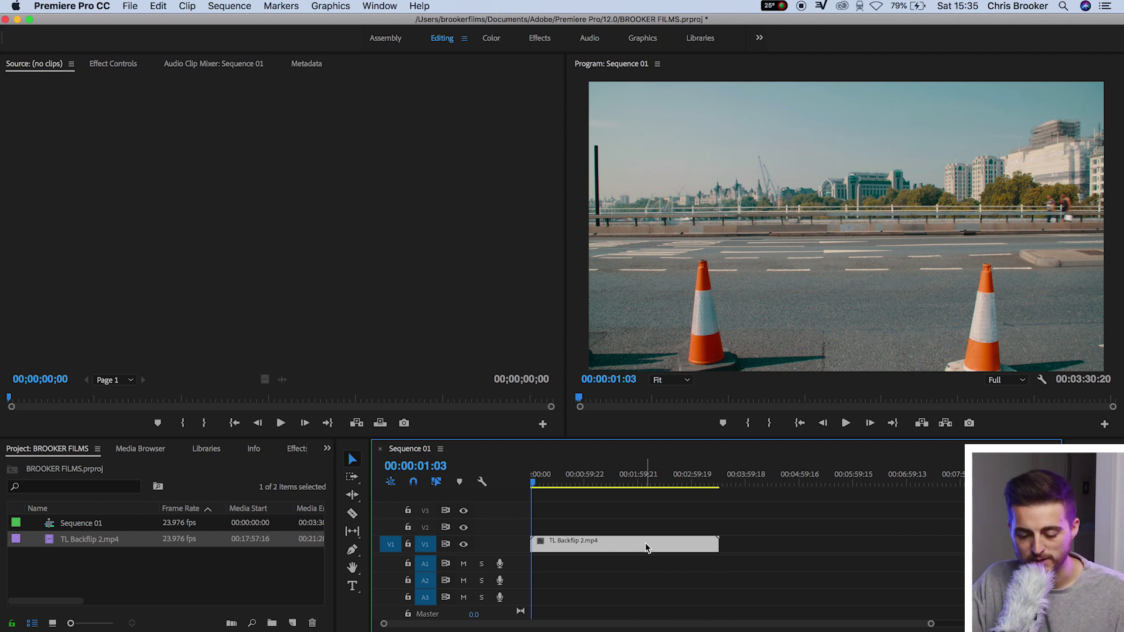
{"action": "left_click", "coordinate": [233, 604]}
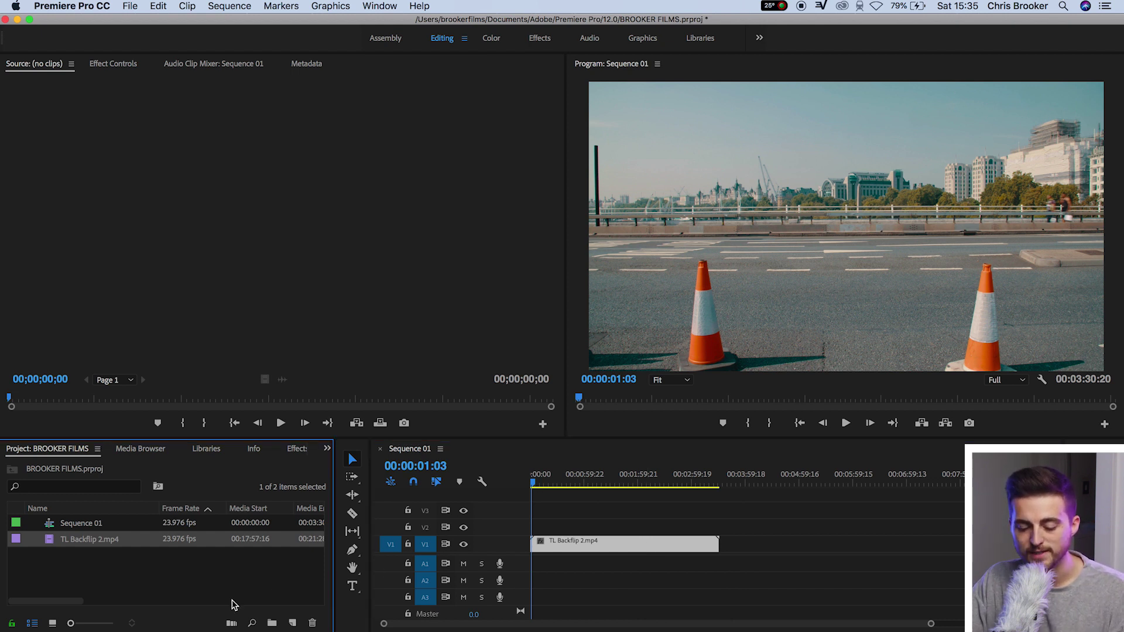
Create a new Black Video item with default settings.
{"action": "left_click", "coordinate": [292, 621]}
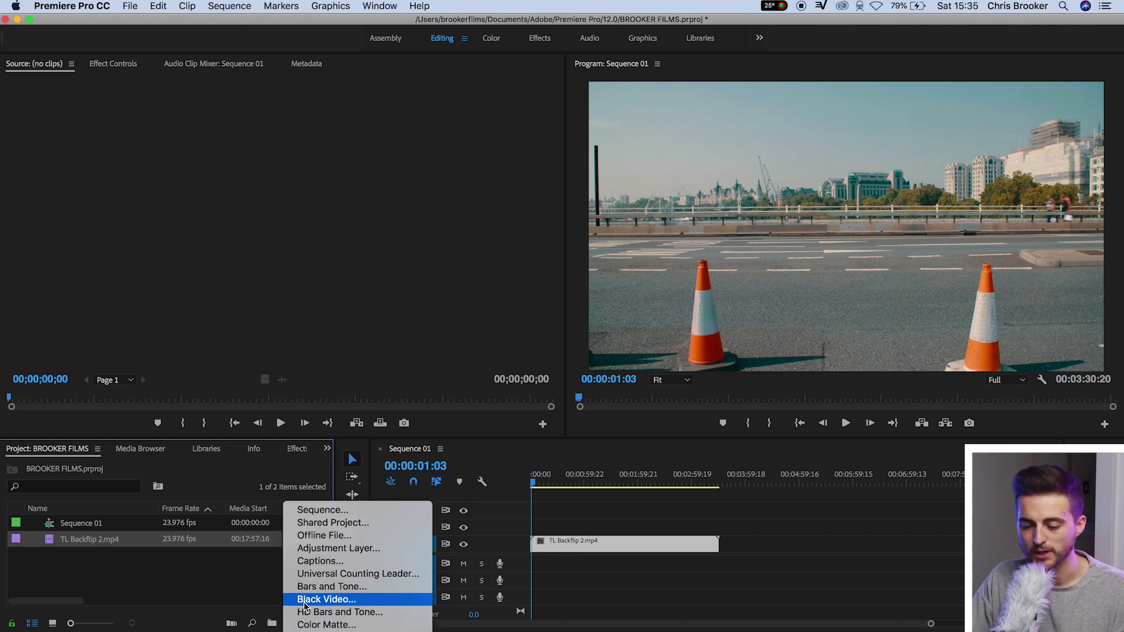
{"action": "left_click", "coordinate": [303, 600]}
{"action": "key", "text": "Return"}
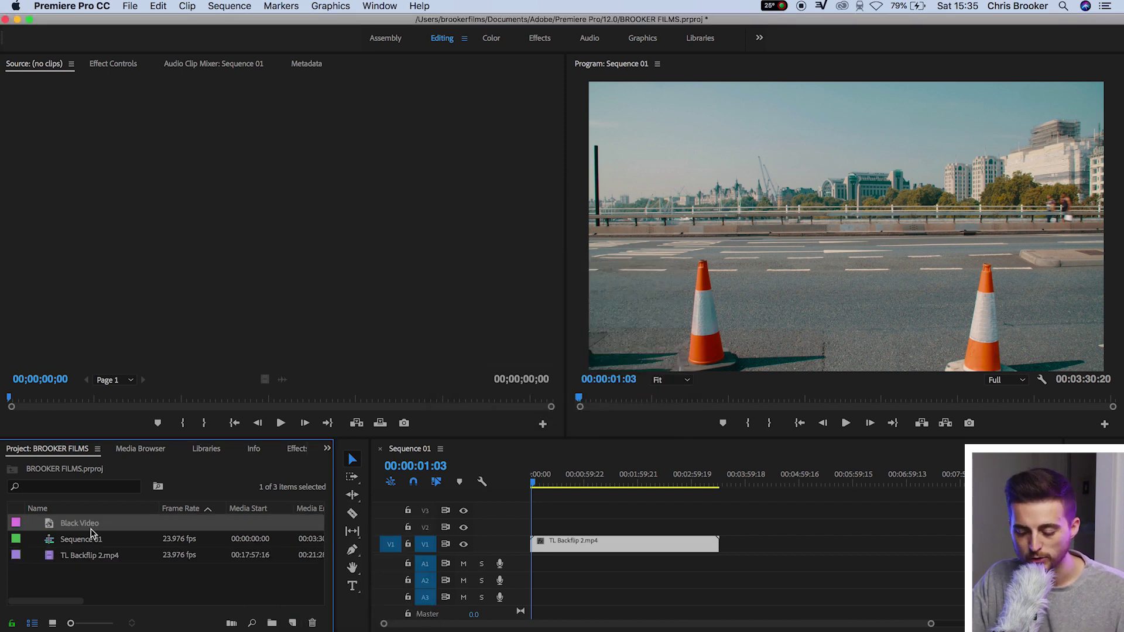
Place the Black Video on V2 and duplicate it onto V3, selecting both clips.
{"action": "left_click_drag", "start_coordinate": [109, 527], "coordinate": [725, 521]}
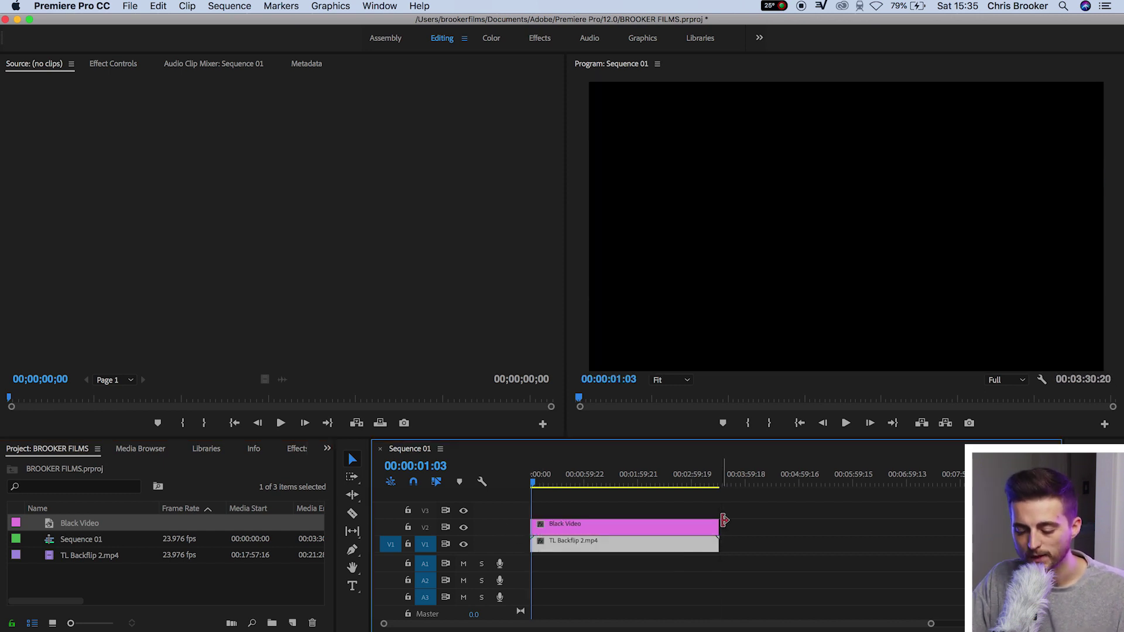
{"action": "left_click", "coordinate": [689, 525]}
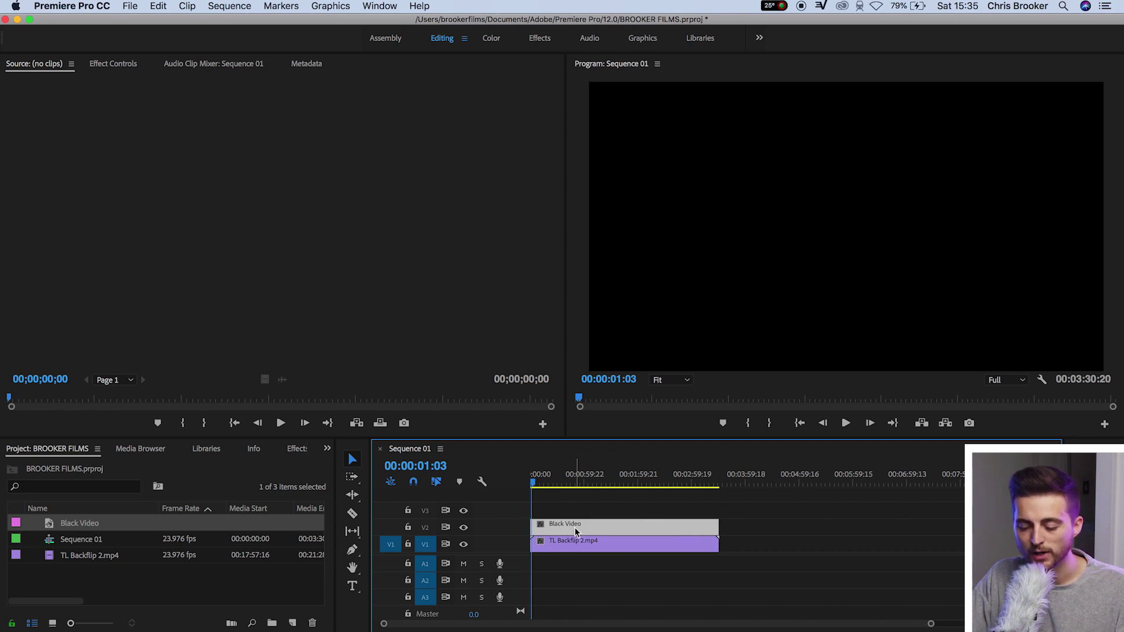
{"action": "left_click_drag", "start_coordinate": [574, 527], "coordinate": [574, 511]}
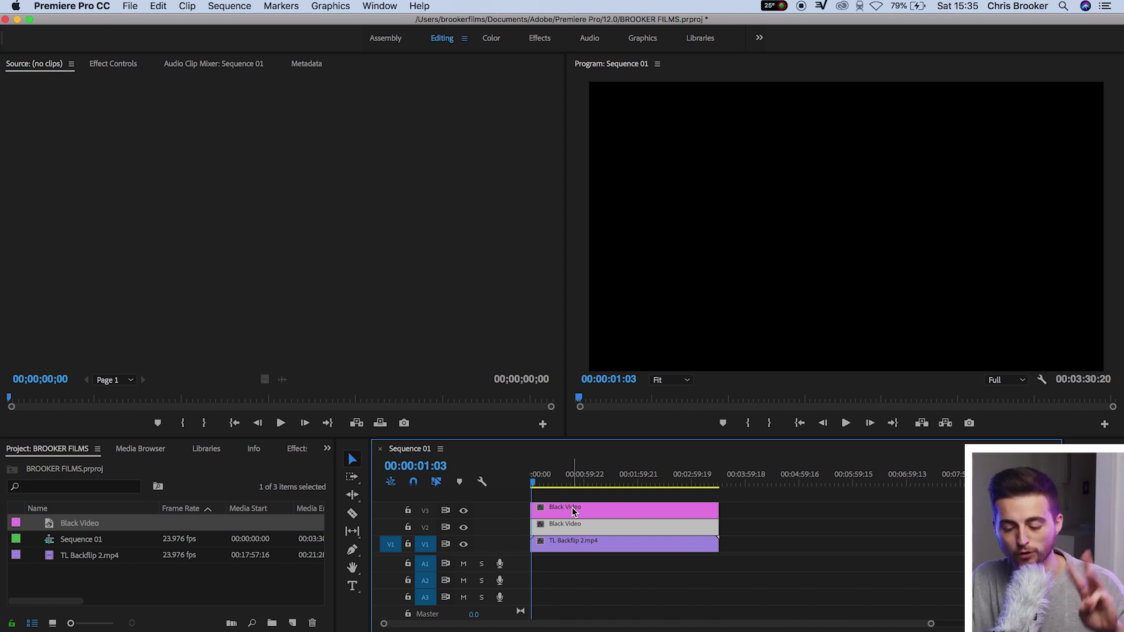
{"action": "left_click", "coordinate": [765, 507]}
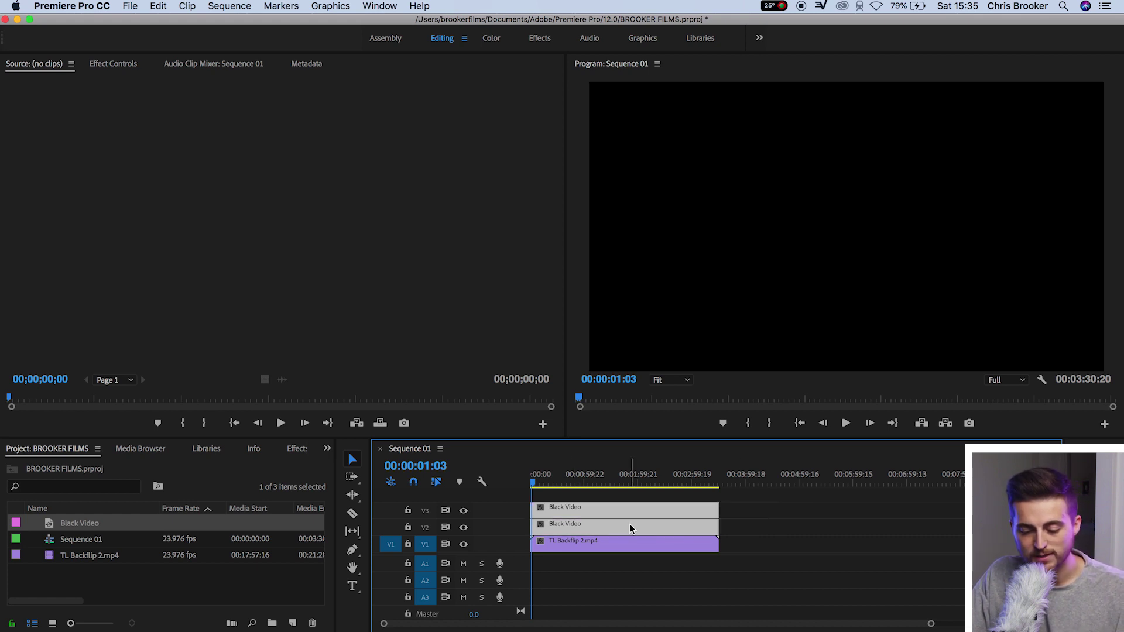
Apply the Crop effect to both Black Video clips.
{"action": "left_click", "coordinate": [302, 450]}
{"action": "left_click", "coordinate": [90, 466]}
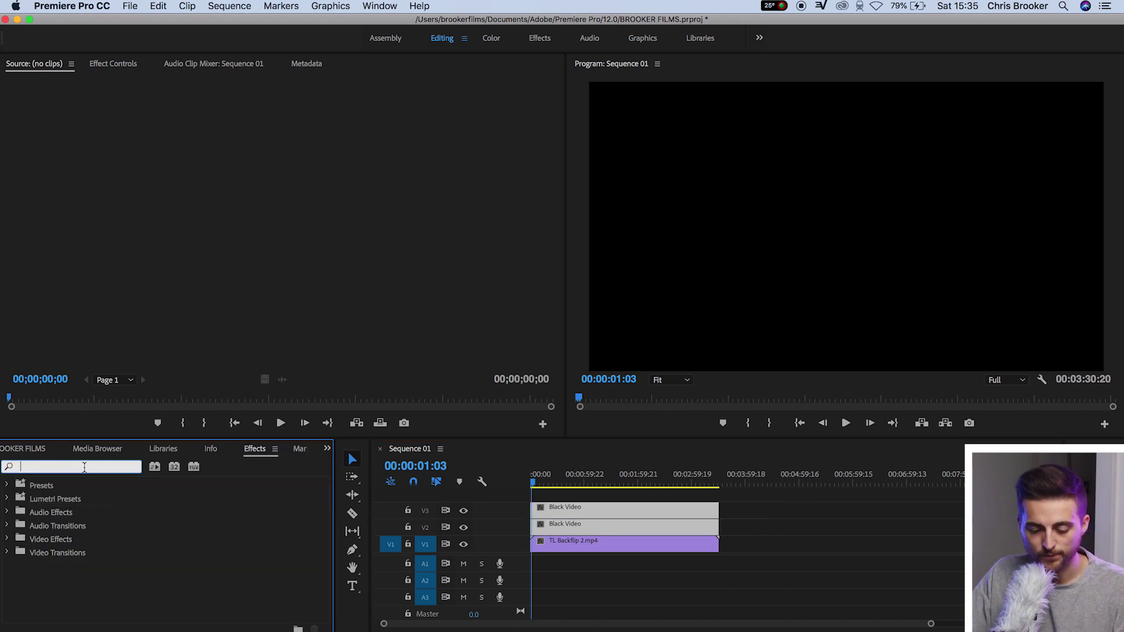
{"action": "type", "text": "crop"}
{"action": "left_click", "coordinate": [52, 566]}
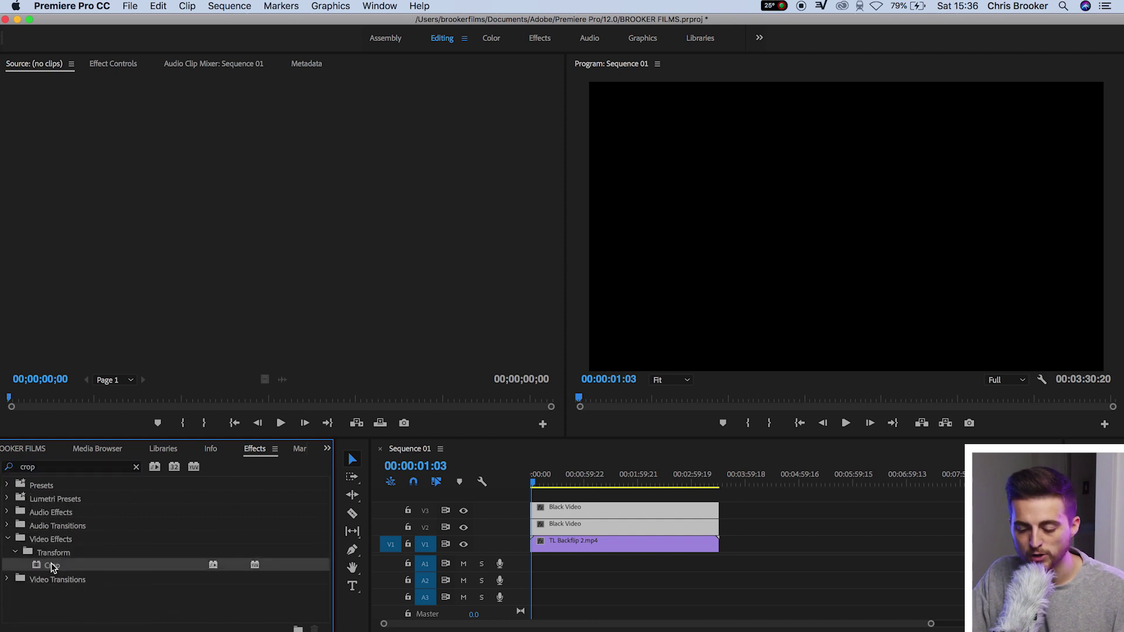
{"action": "left_click_drag", "start_coordinate": [43, 566], "coordinate": [673, 511]}
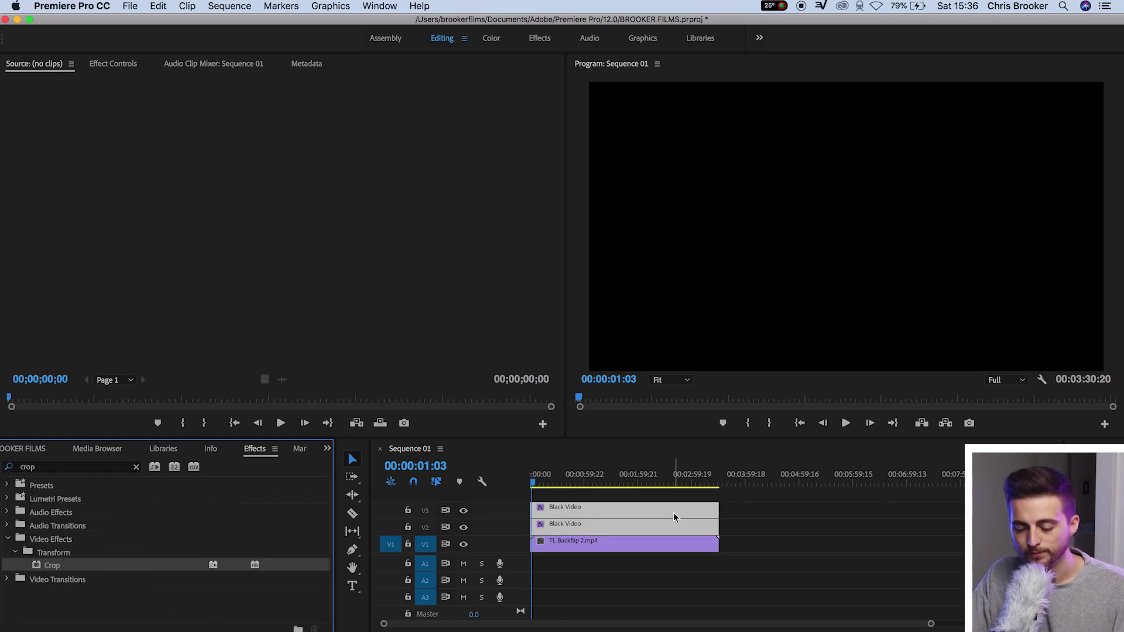
{"action": "left_click", "coordinate": [813, 520]}
Set the V3 Black Video's Crop Bottom to about 70%.
{"action": "left_click", "coordinate": [563, 511]}
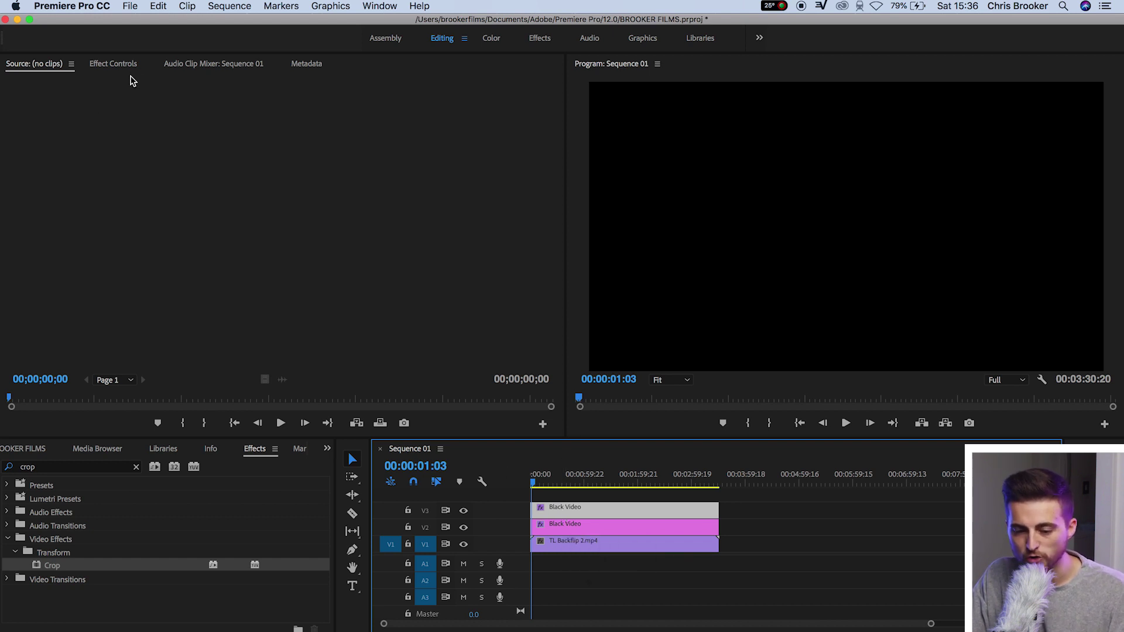
{"action": "left_click", "coordinate": [115, 66]}
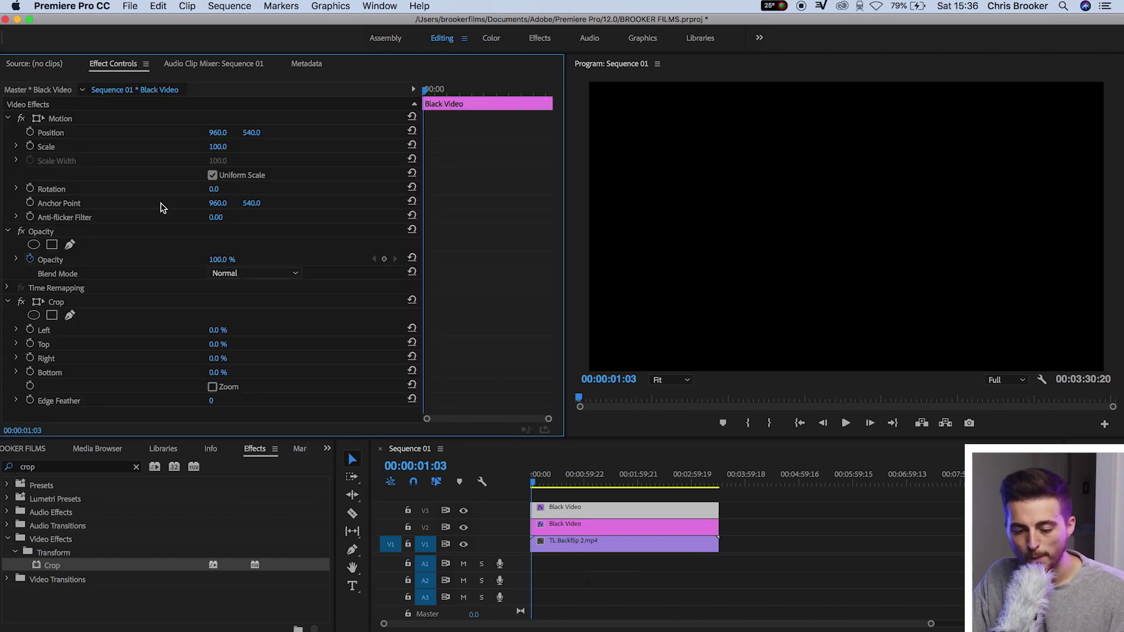
{"action": "left_click", "coordinate": [56, 302]}
{"action": "left_click", "coordinate": [45, 346]}
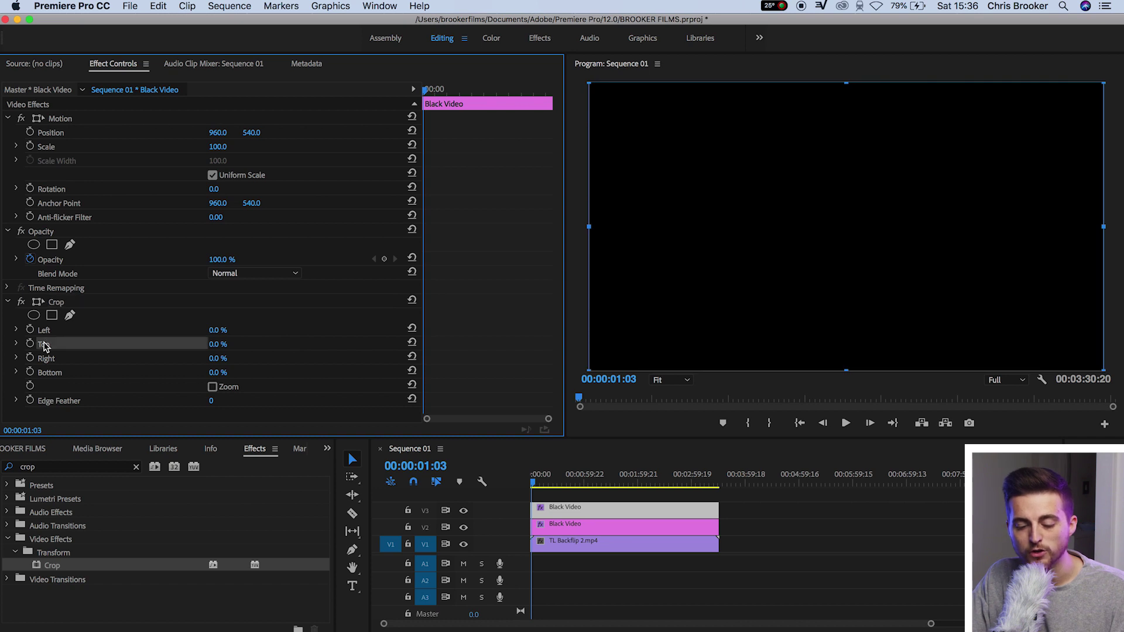
{"action": "left_click", "coordinate": [219, 348]}
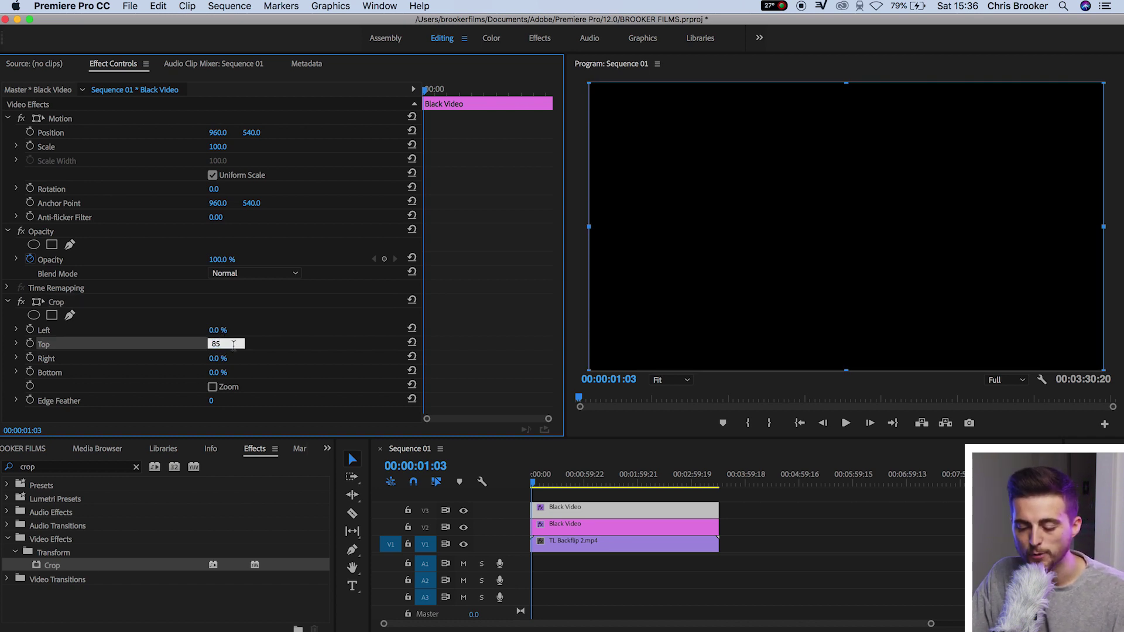
{"action": "left_click", "coordinate": [564, 531]}
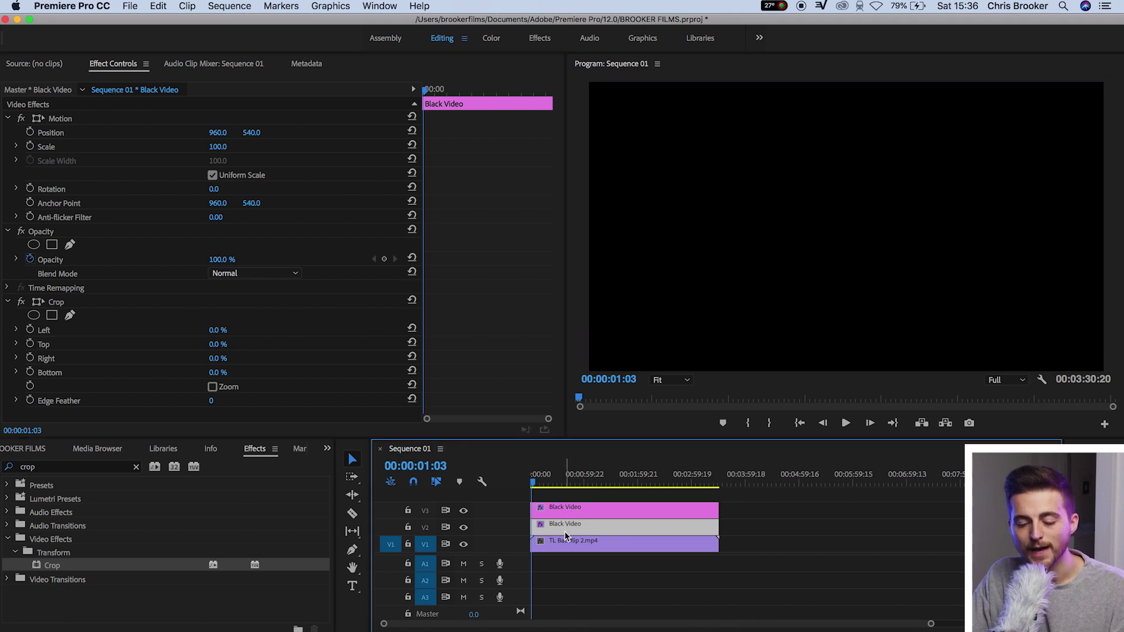
{"action": "left_click", "coordinate": [218, 373]}
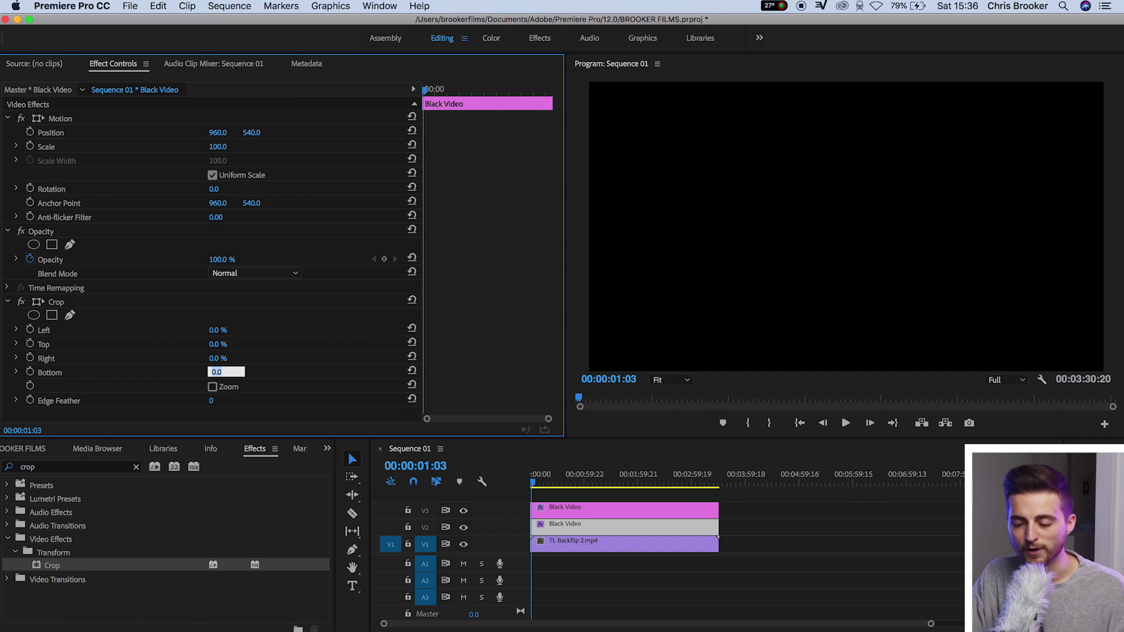
{"action": "key", "text": "Return"}
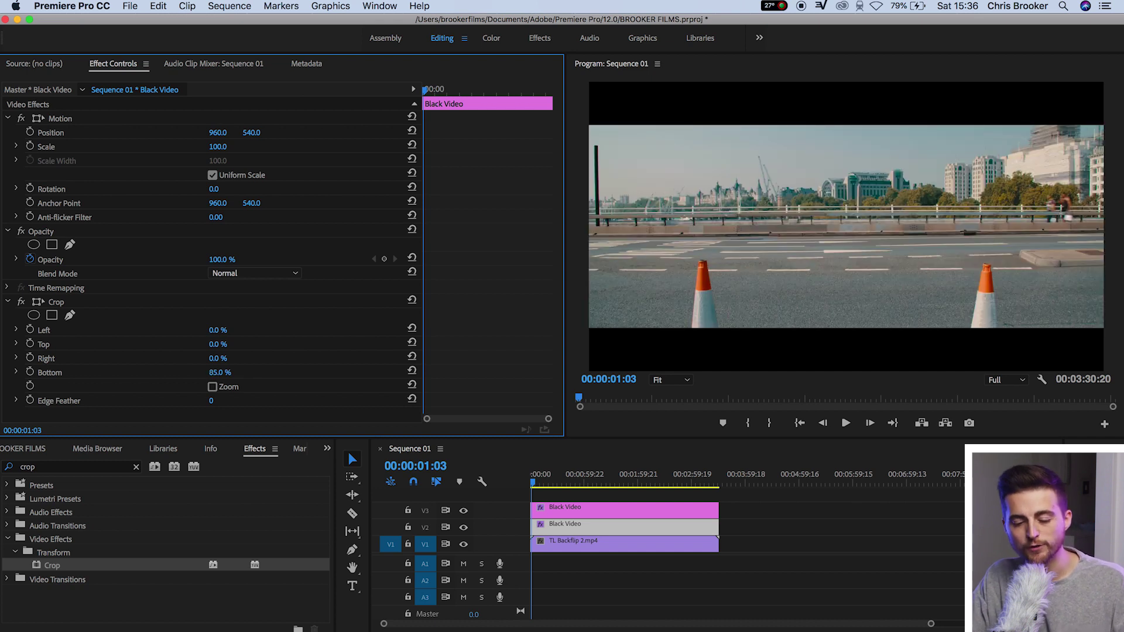
{"action": "mouse_move", "coordinate": [214, 378]}
{"action": "left_mouse_down"}
{"action": "mouse_move", "coordinate": [205, 378]}
{"action": "mouse_move", "coordinate": [225, 373]}
{"action": "left_mouse_up"}
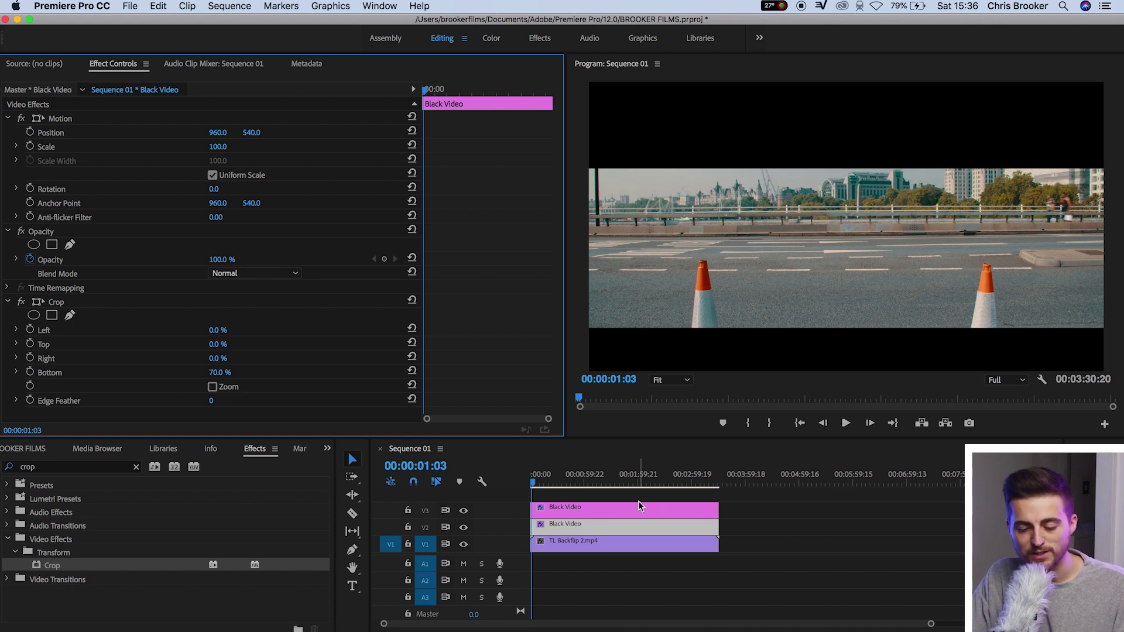
Set the V2 Black Video's Crop Top to 85%, then play back the letterbox.
{"action": "left_click", "coordinate": [638, 525], "text": "shift"}
{"action": "left_click", "coordinate": [609, 508], "text": "shift"}
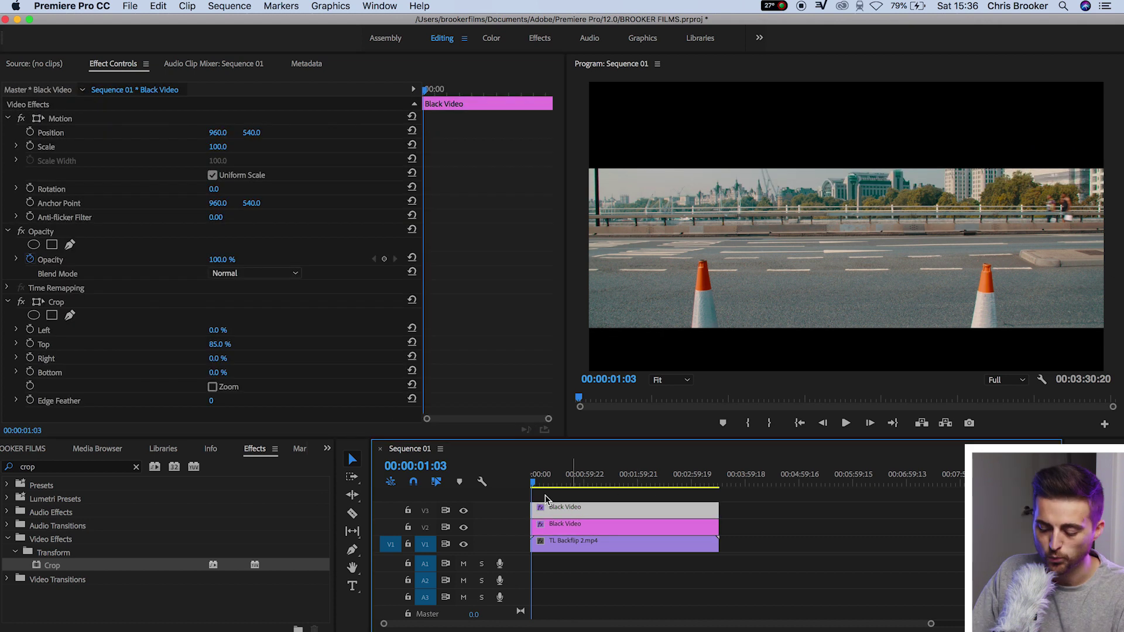
{"action": "left_click", "coordinate": [225, 344]}
{"action": "type", "text": "70"}
{"action": "key", "text": "Return"}
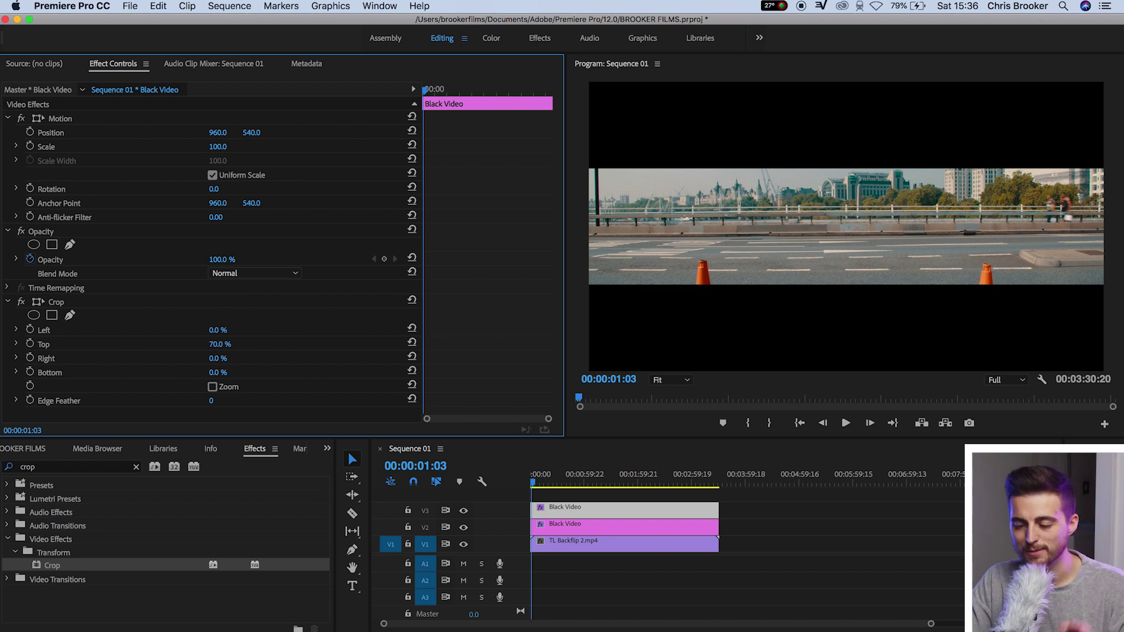
{"action": "key", "text": "super+z"}
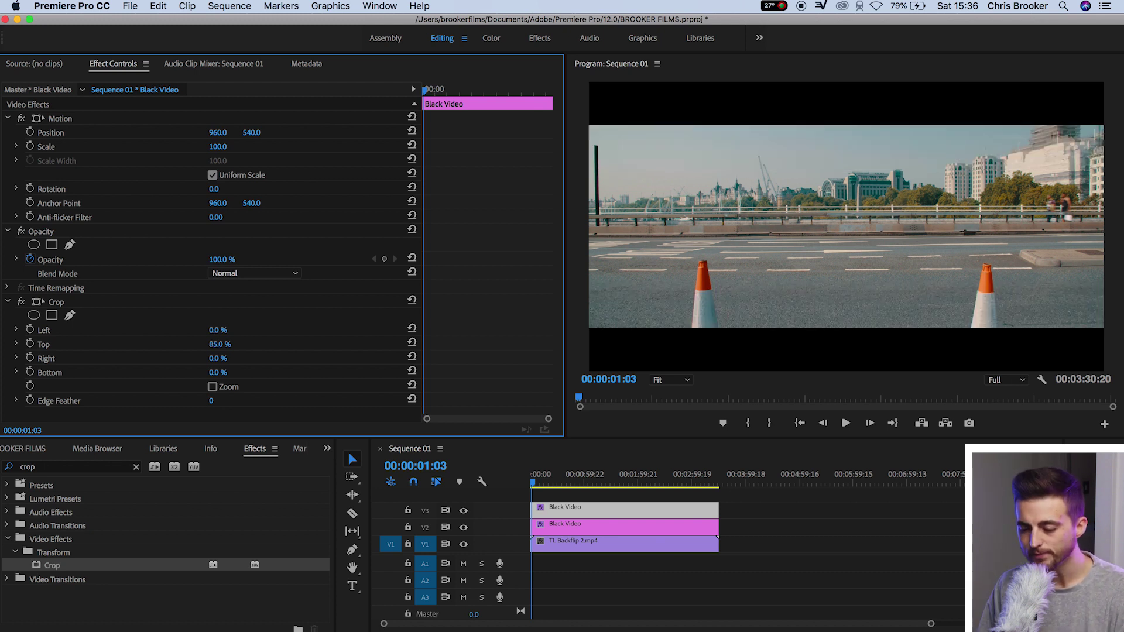
{"action": "key", "text": "space"}
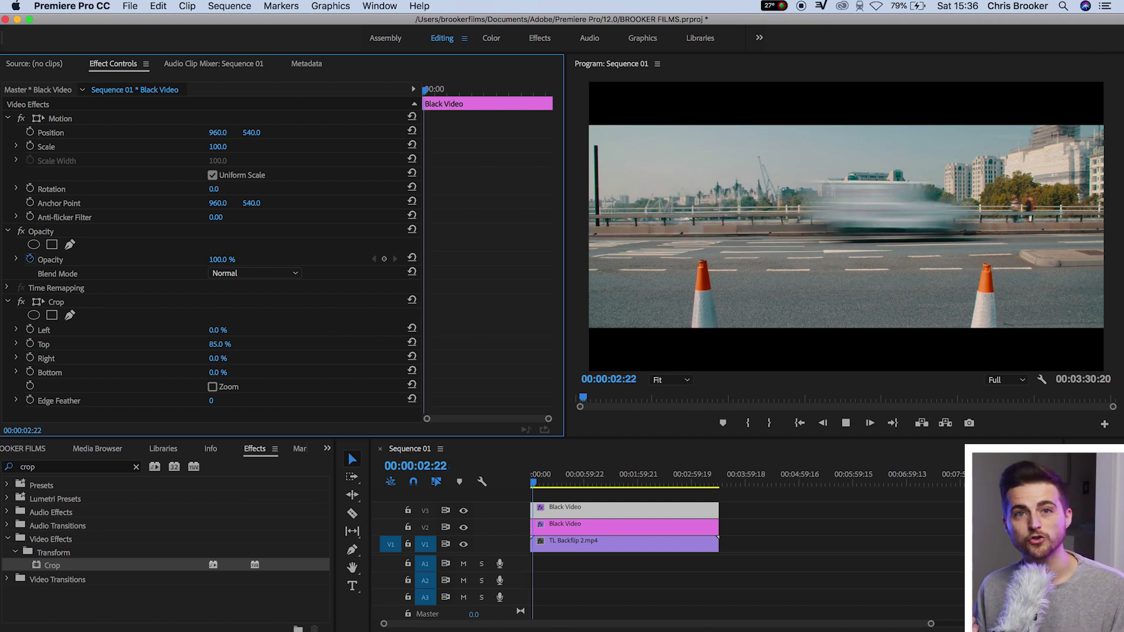
Stop playback, move to 00:01:42:01, and open Export Settings with Cmd+M.
{"action": "key", "text": "space"}
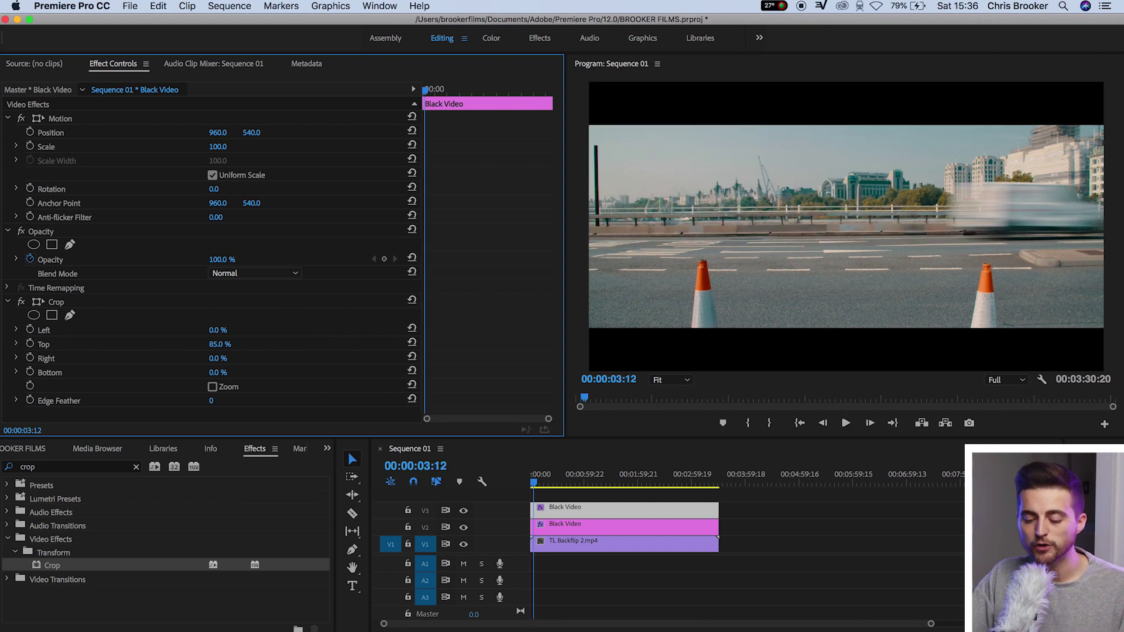
{"action": "left_click_drag", "start_coordinate": [625, 477], "coordinate": [624, 478]}
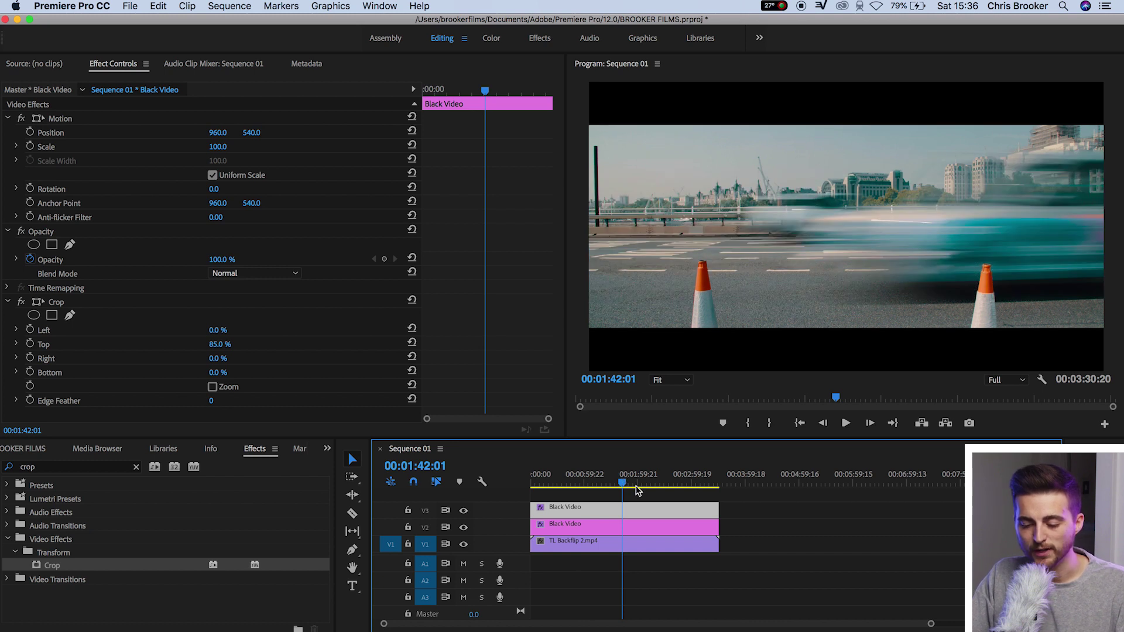
{"action": "key", "text": "super+m"}
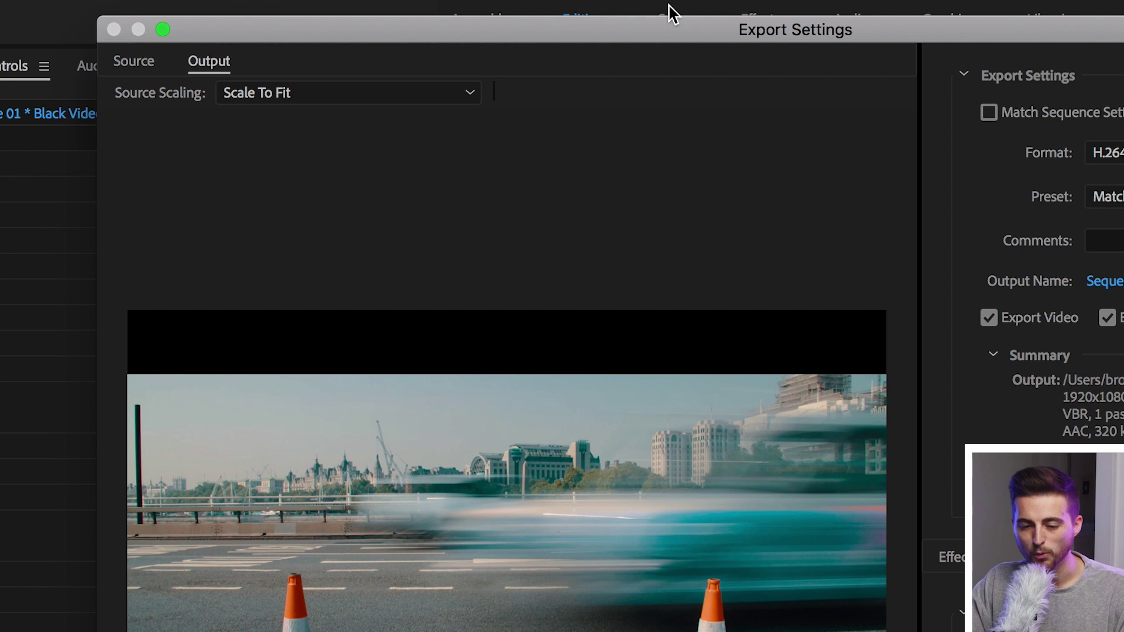
Turn on export cropping on the Source tab, keeping the left crop at 0.
{"action": "left_click_drag", "start_coordinate": [342, 21], "coordinate": [304, 7]}
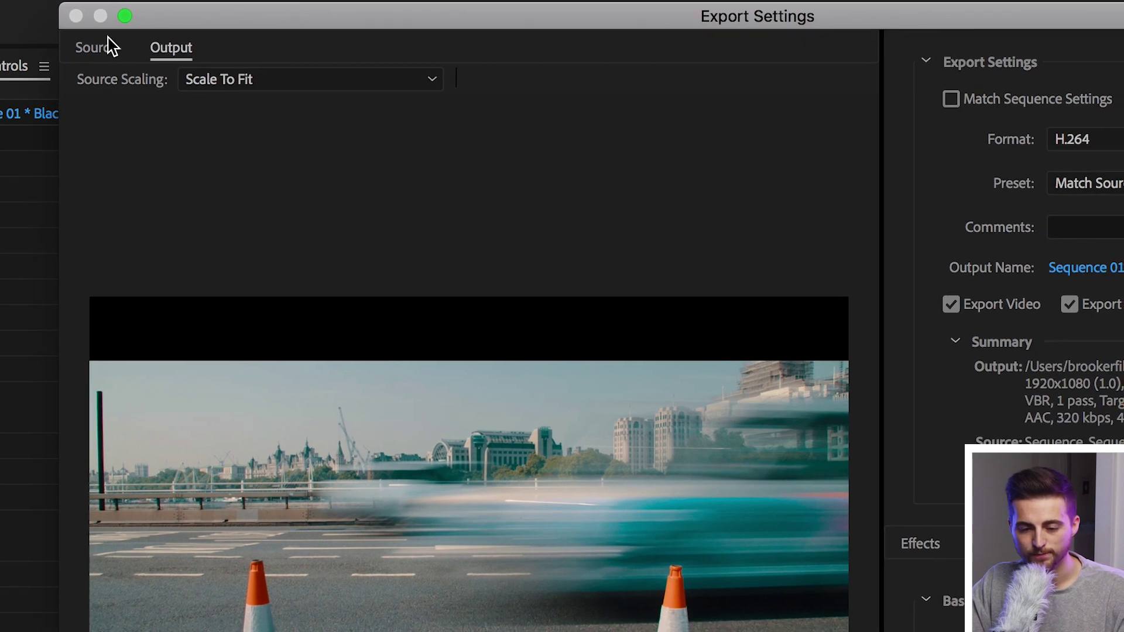
{"action": "left_click", "coordinate": [95, 50]}
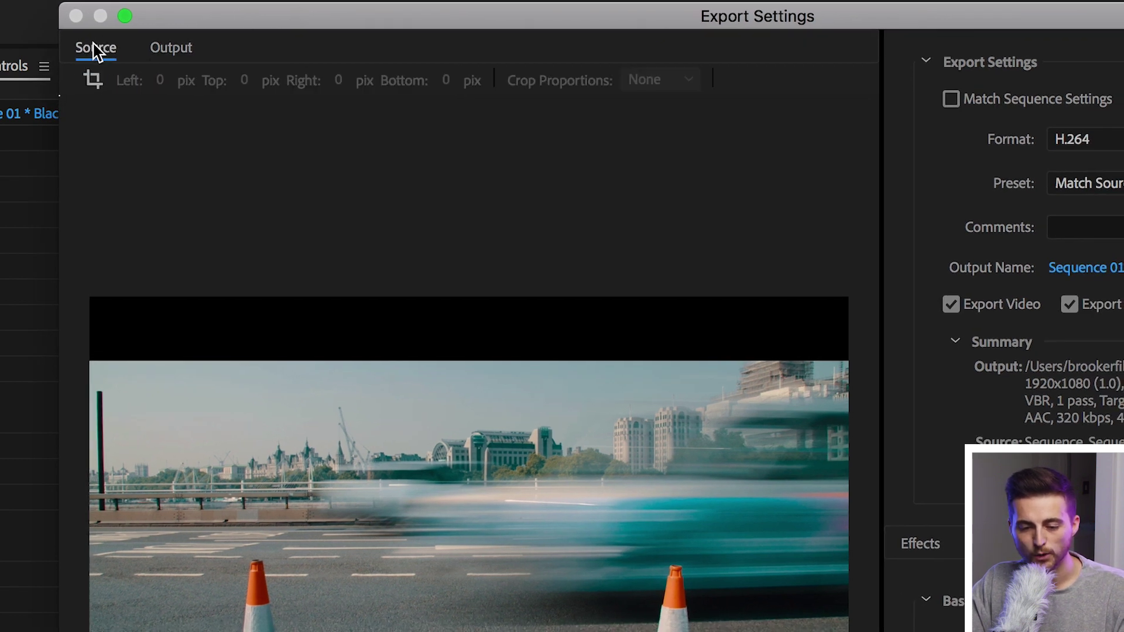
{"action": "left_click", "coordinate": [96, 87]}
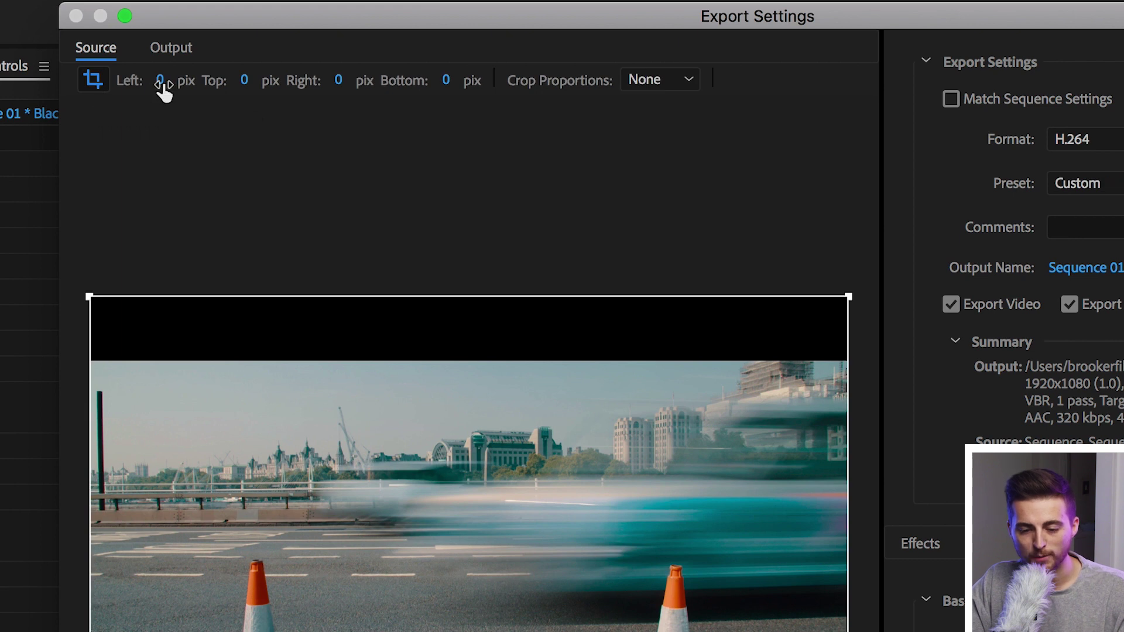
{"action": "left_click_drag", "start_coordinate": [159, 82], "coordinate": [213, 90]}
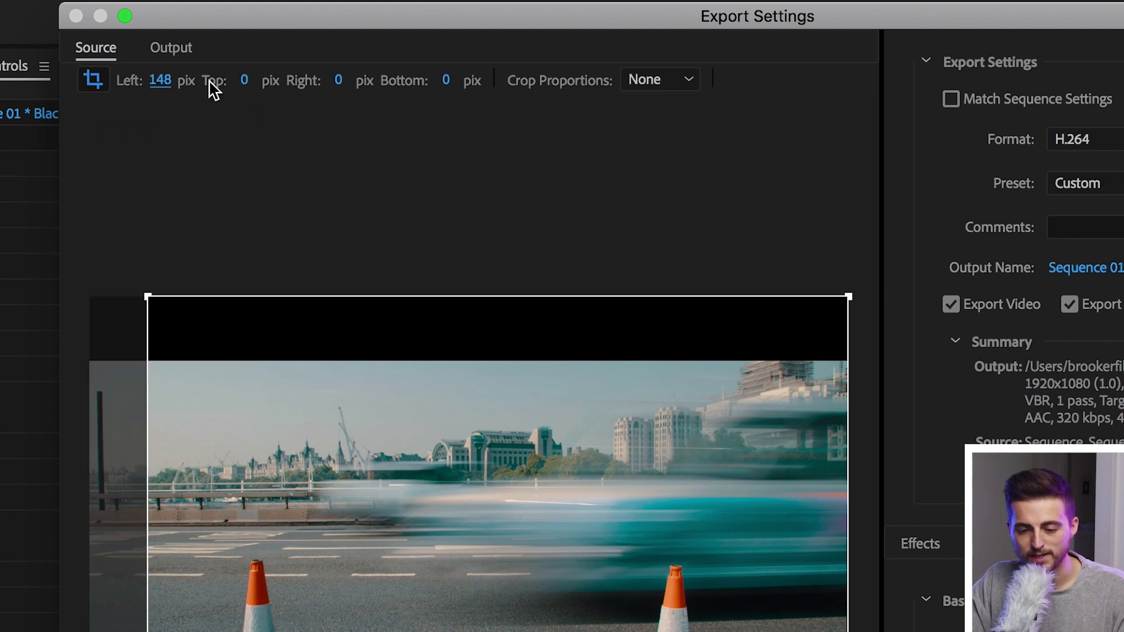
{"action": "left_click", "coordinate": [157, 81]}
{"action": "type", "text": "0"}
{"action": "key", "text": "Return"}
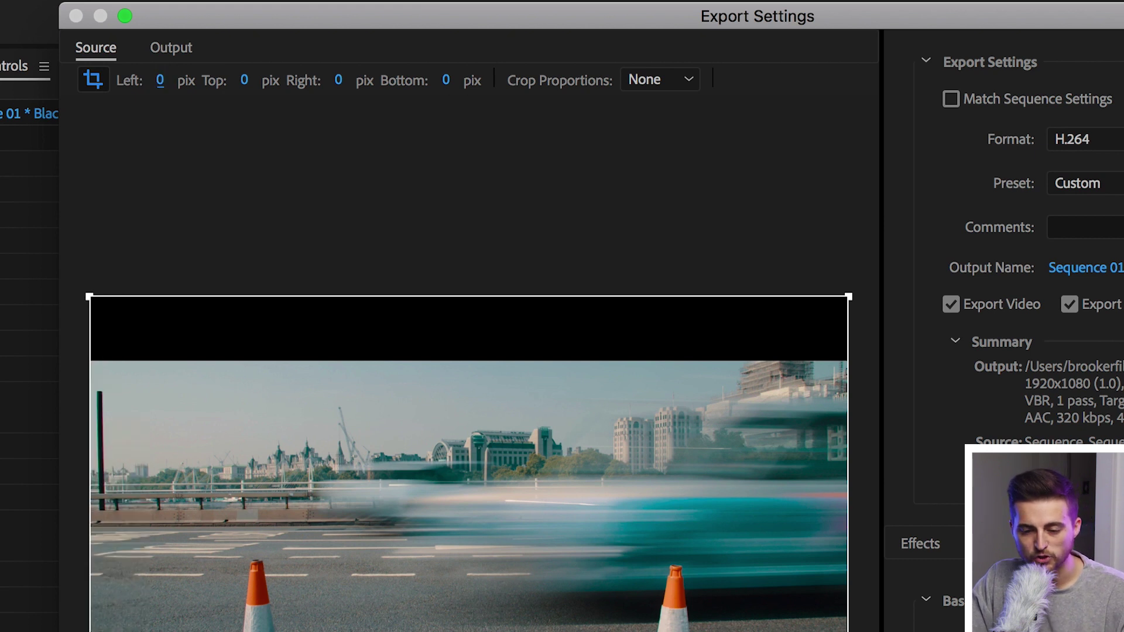
Crop 170 px from the top and 170 px from the bottom of the export.
{"action": "left_click_drag", "start_coordinate": [244, 80], "coordinate": [306, 80]}
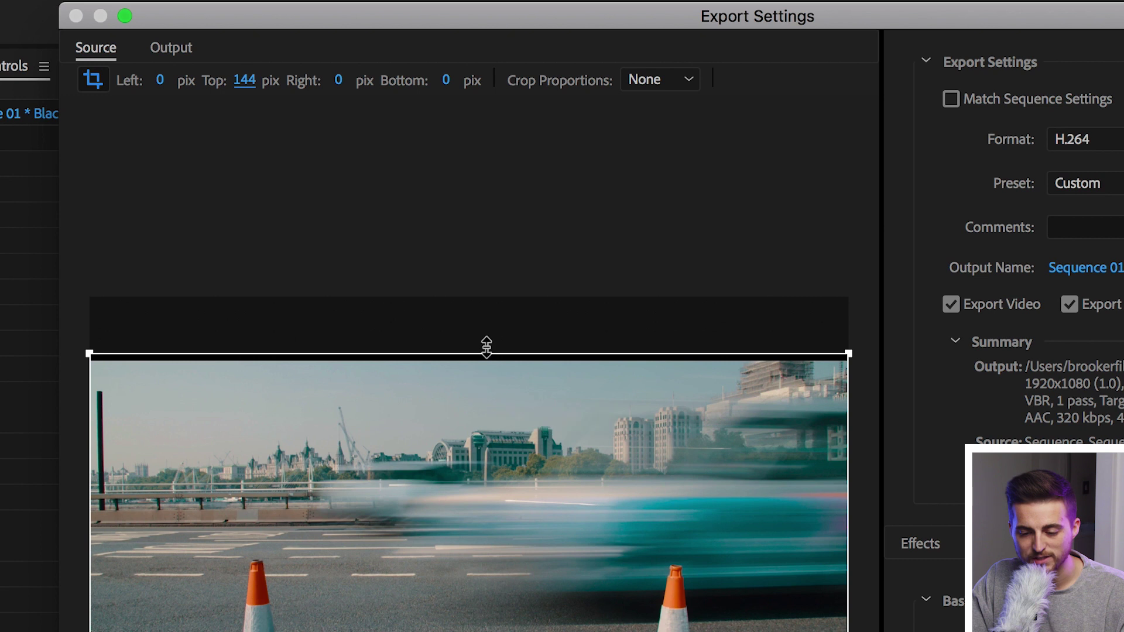
{"action": "left_click_drag", "start_coordinate": [246, 82], "coordinate": [264, 90]}
{"action": "left_click", "coordinate": [246, 82]}
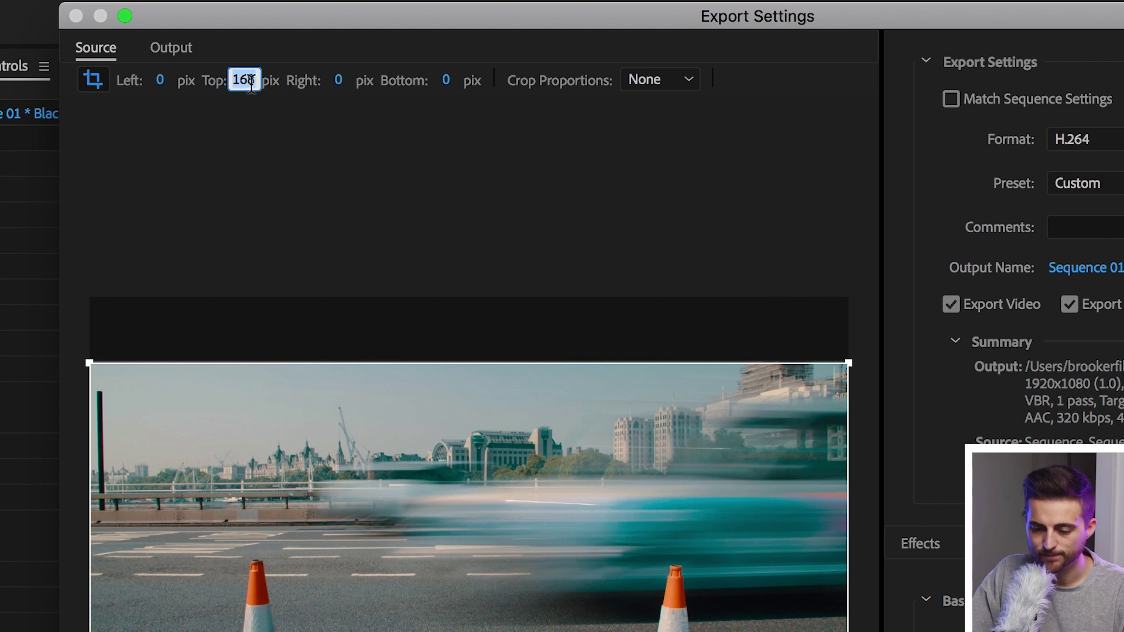
{"action": "type", "text": "170"}
{"action": "key", "text": "Return"}
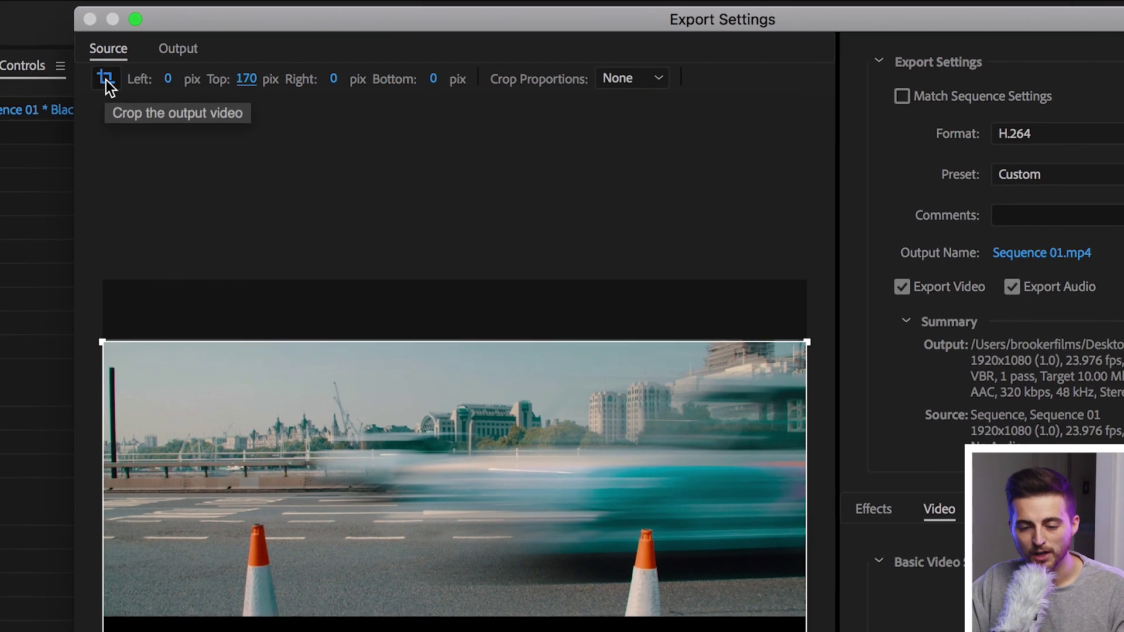
{"action": "left_click", "coordinate": [417, 77]}
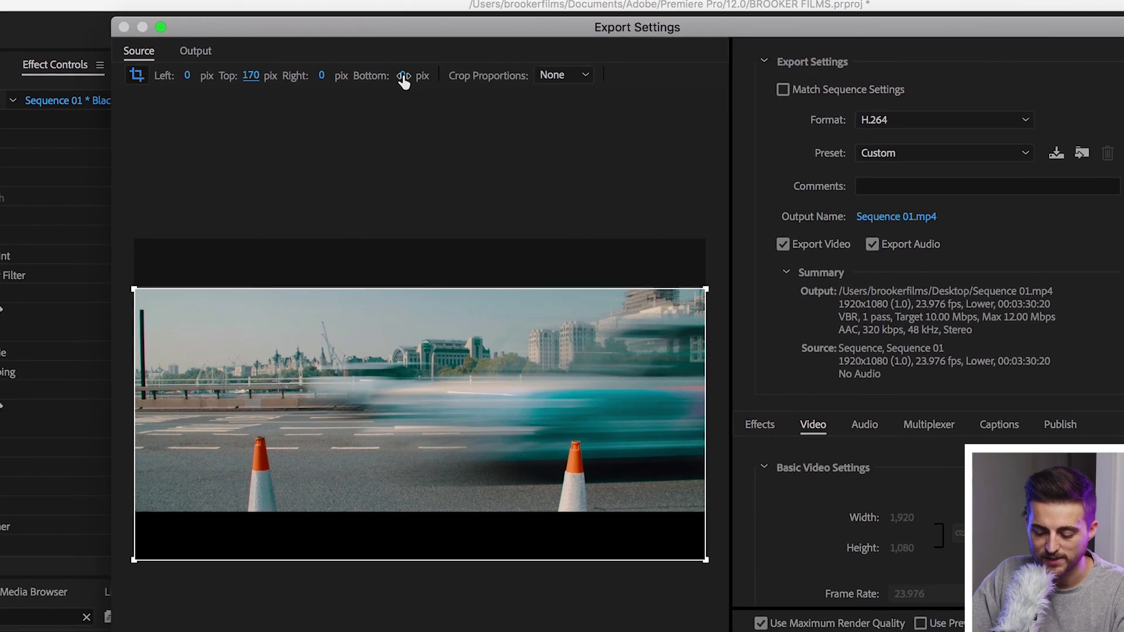
{"action": "type", "text": "170"}
{"action": "key", "text": "Return"}
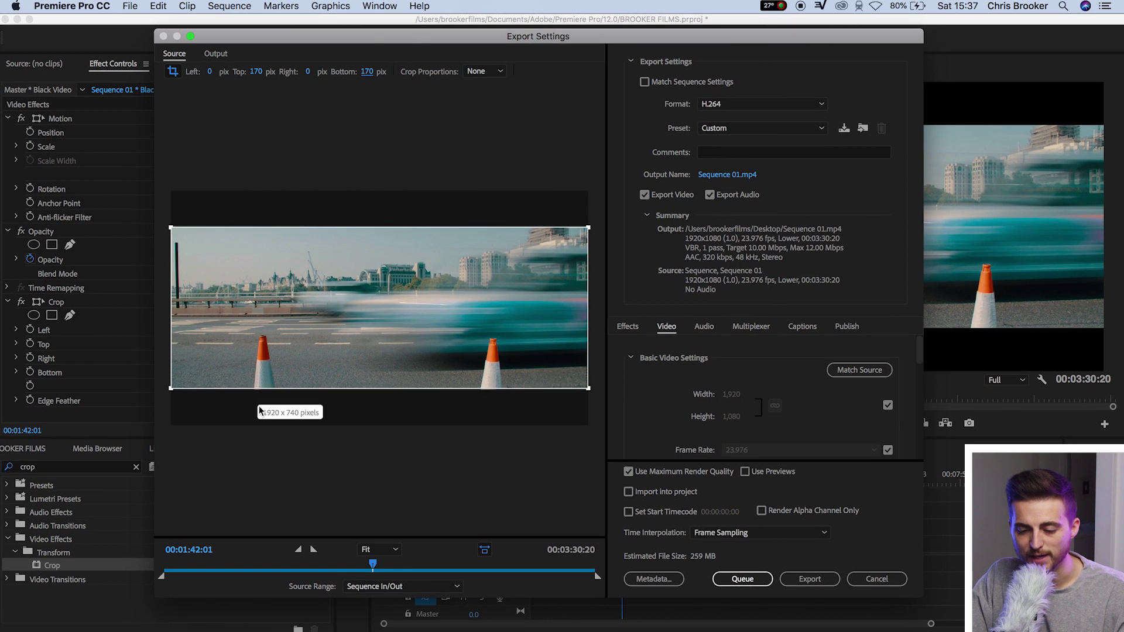
{"action": "left_click", "coordinate": [215, 53]}
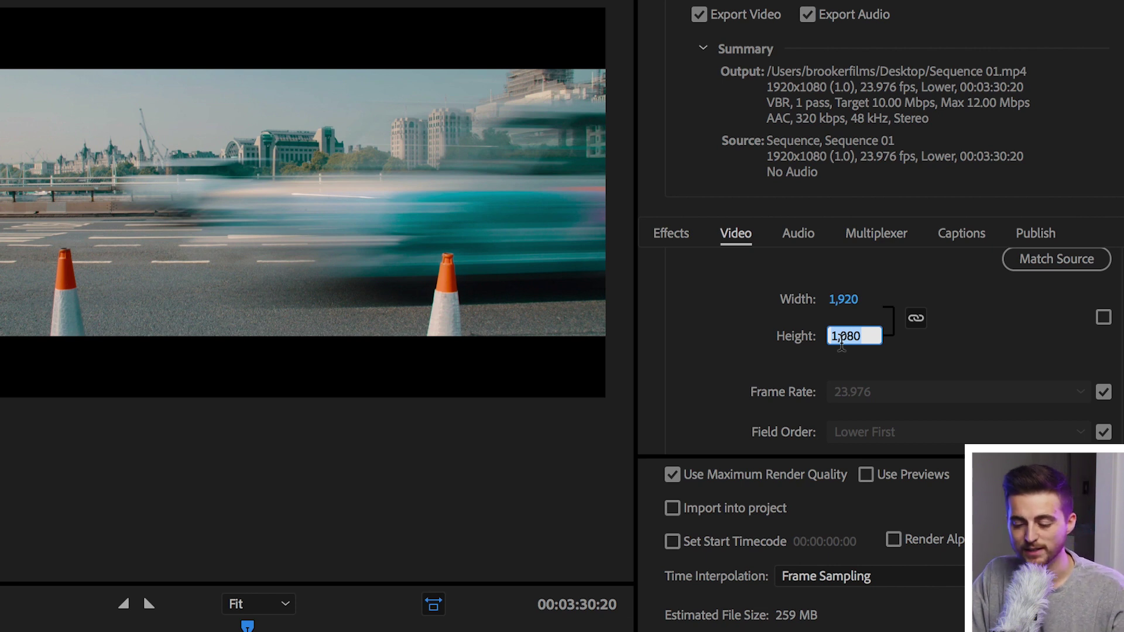
Set the export frame height to 740, unlink width and height, and set width to 1920.
{"action": "type", "text": "740"}
{"action": "key", "text": "Return"}
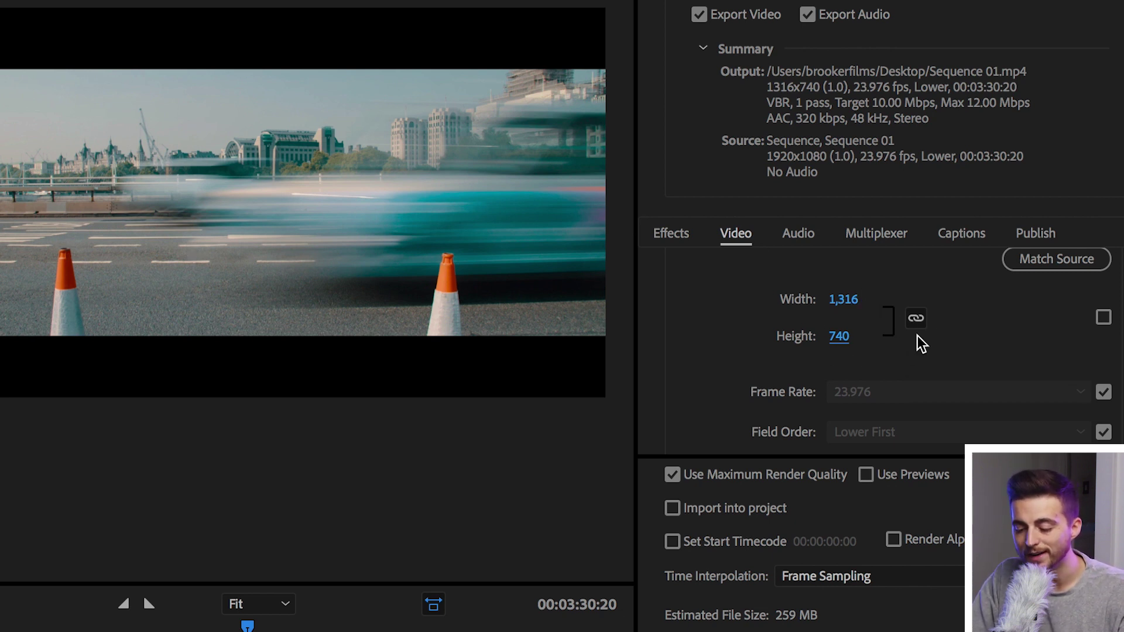
{"action": "left_click", "coordinate": [916, 319]}
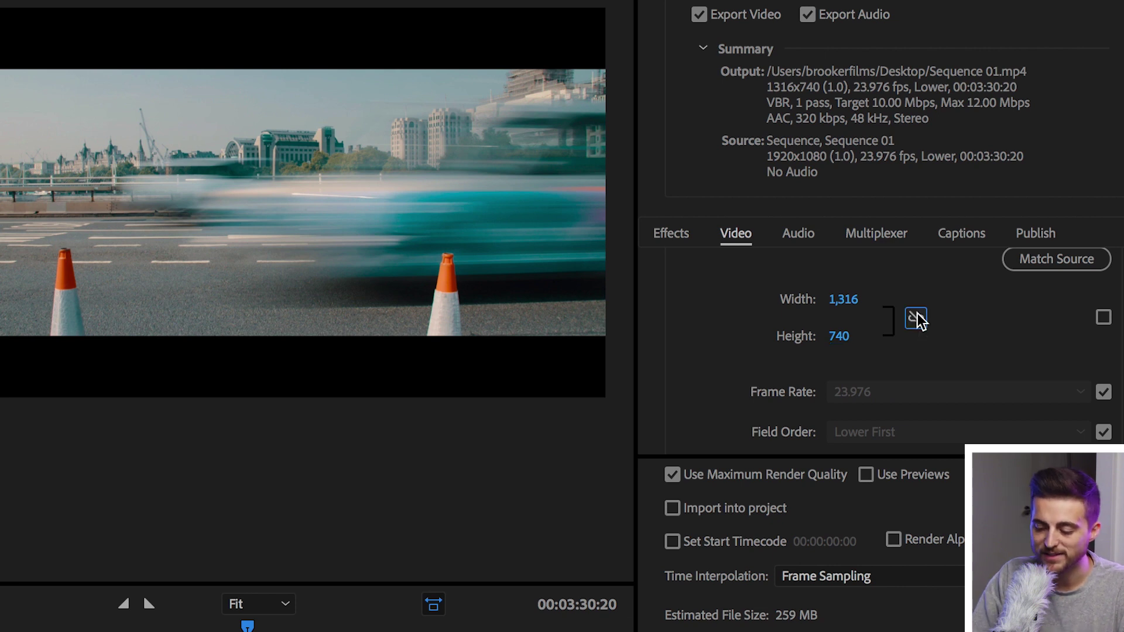
{"action": "left_click", "coordinate": [838, 298]}
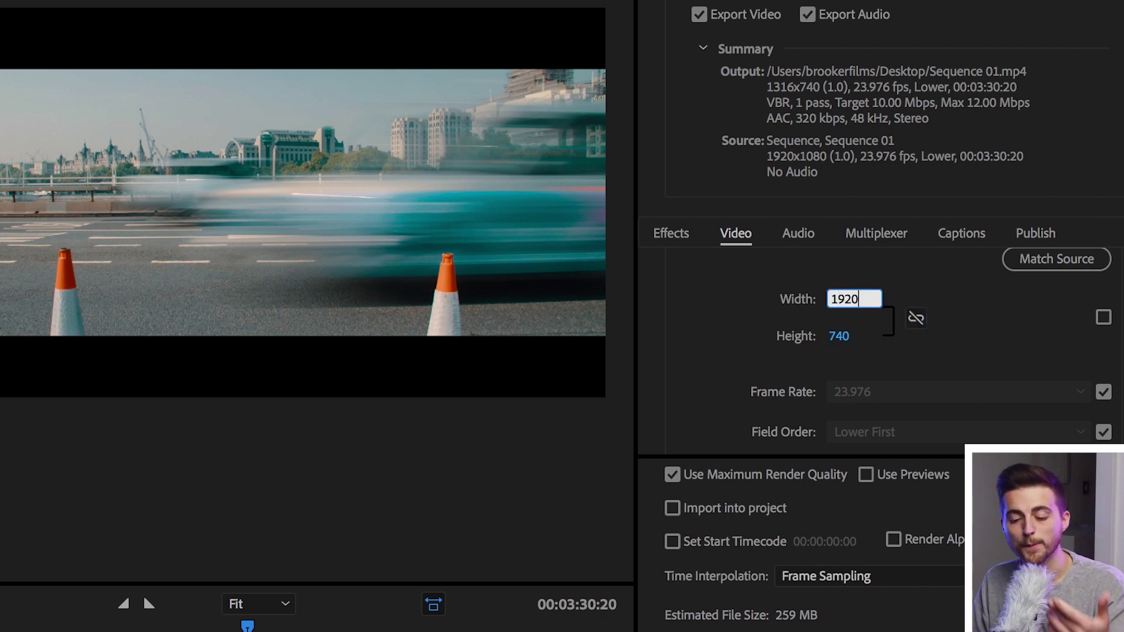
{"action": "type", "text": "1920"}
{"action": "key", "text": "Return"}
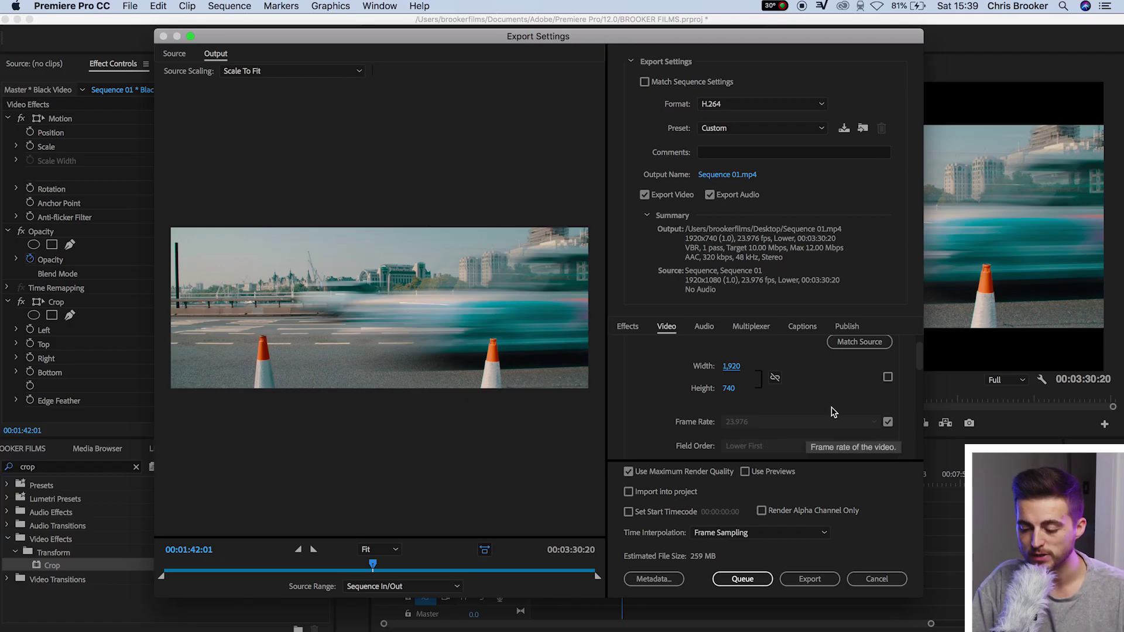
Switch Bitrate Encoding to CBR with a 62.5 Mbps target bitrate.
{"action": "scroll", "coordinate": [917, 353], "scroll_direction": "up", "scroll_amount": 2}
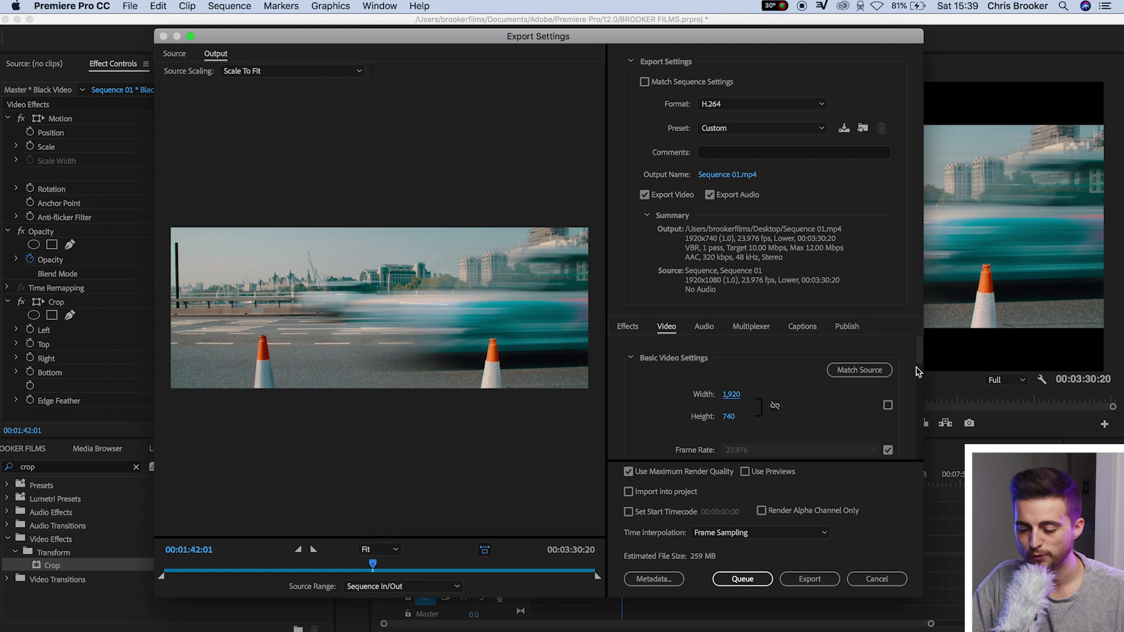
{"action": "left_click_drag", "start_coordinate": [919, 363], "coordinate": [917, 421]}
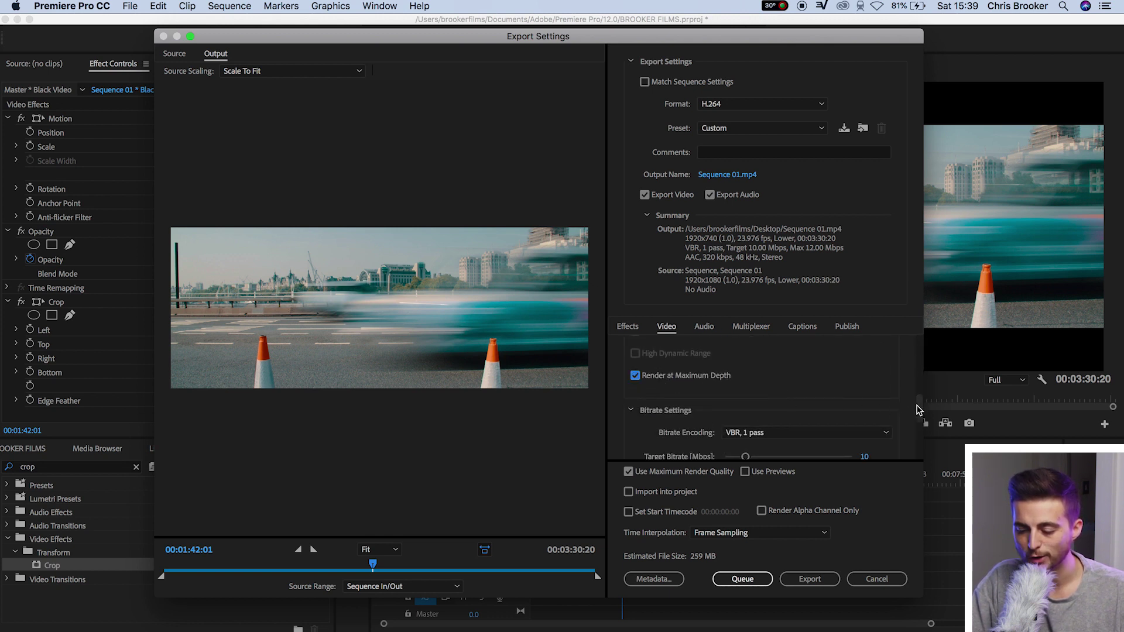
{"action": "left_click_drag", "start_coordinate": [918, 410], "coordinate": [918, 423]}
{"action": "left_click", "coordinate": [757, 350]}
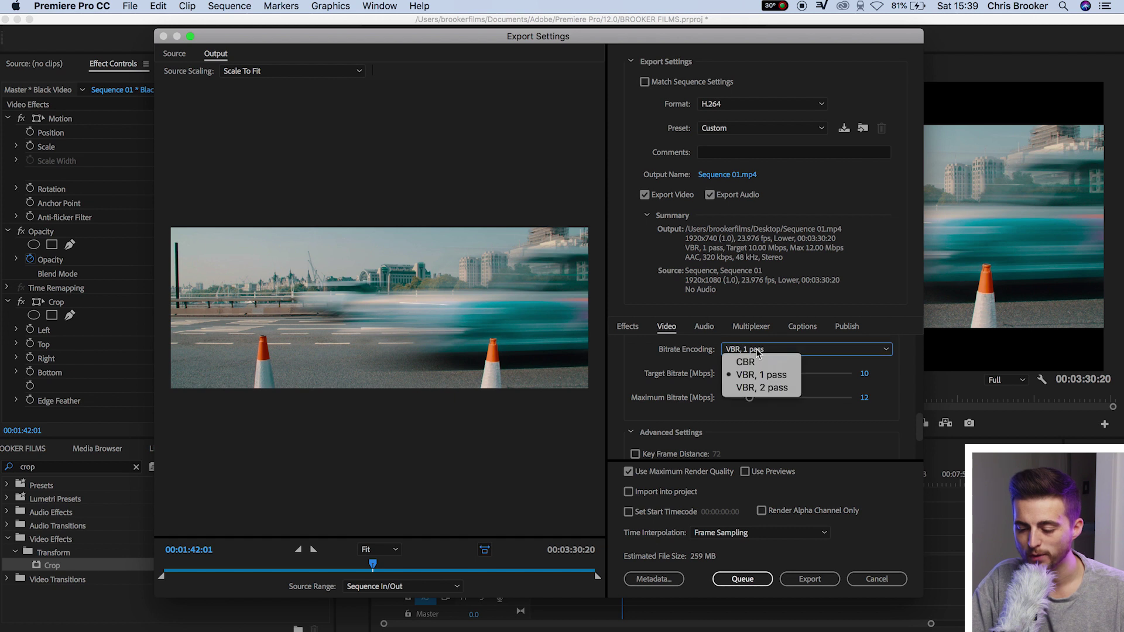
{"action": "left_click", "coordinate": [743, 362]}
{"action": "left_click_drag", "start_coordinate": [745, 373], "coordinate": [1005, 375]}
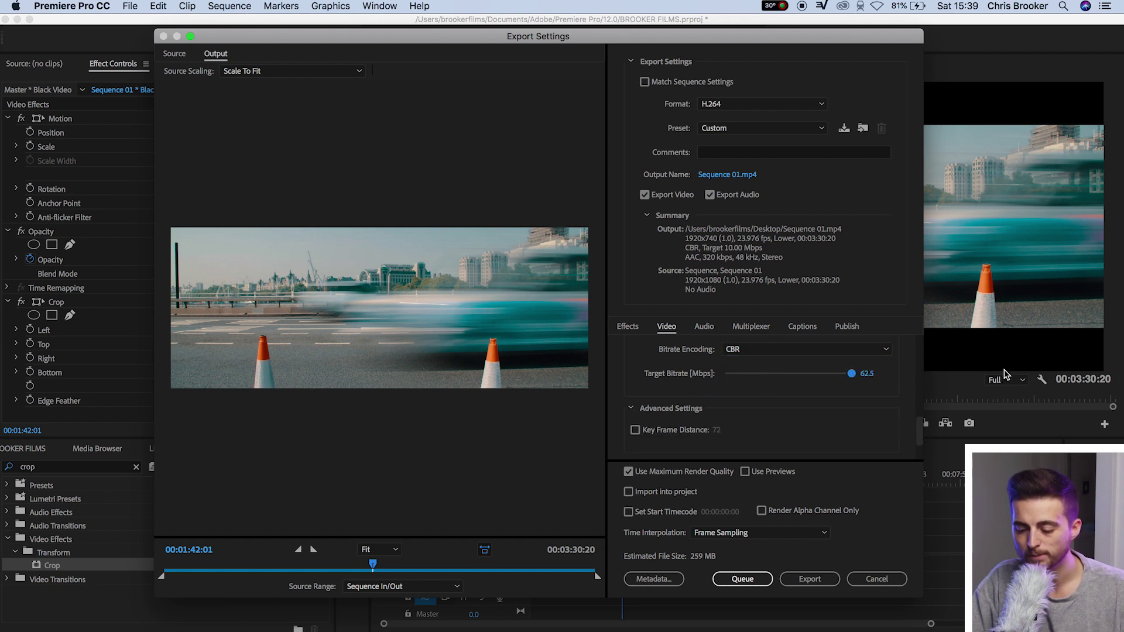
{"action": "left_click_drag", "start_coordinate": [919, 432], "coordinate": [920, 442]}
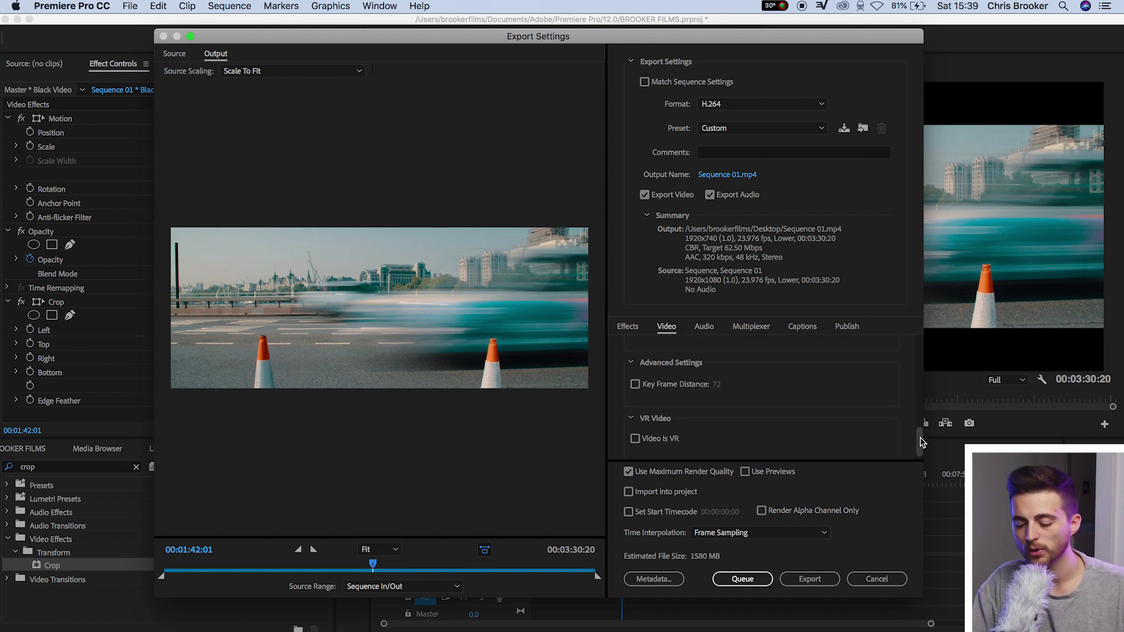